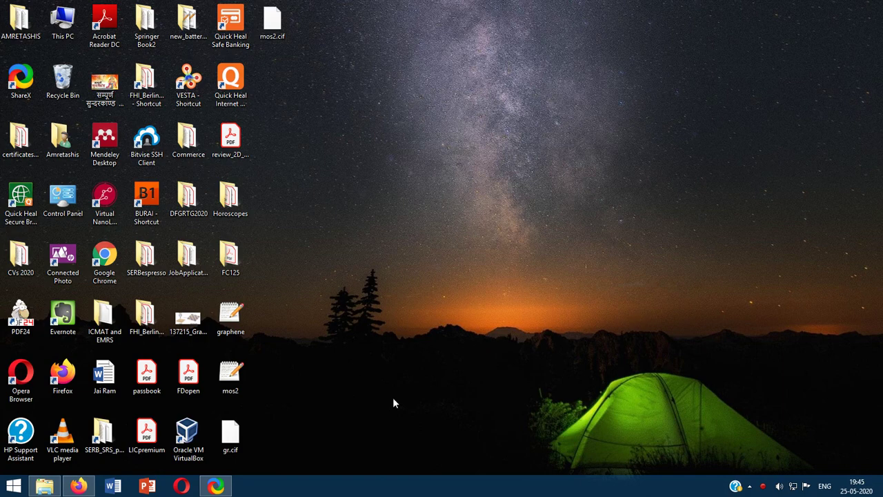
Switch to Firefox to view the BURAI resources page with its download links, and return to the desktop
{"action": "mouse_move", "coordinate": [92, 488]}
{"action": "left_click", "coordinate": [85, 487]}
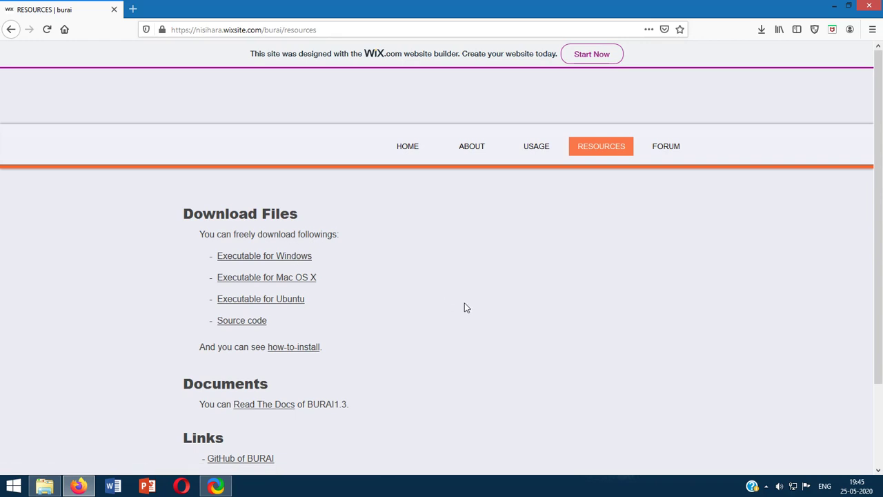
{"action": "left_click", "coordinate": [837, 7]}
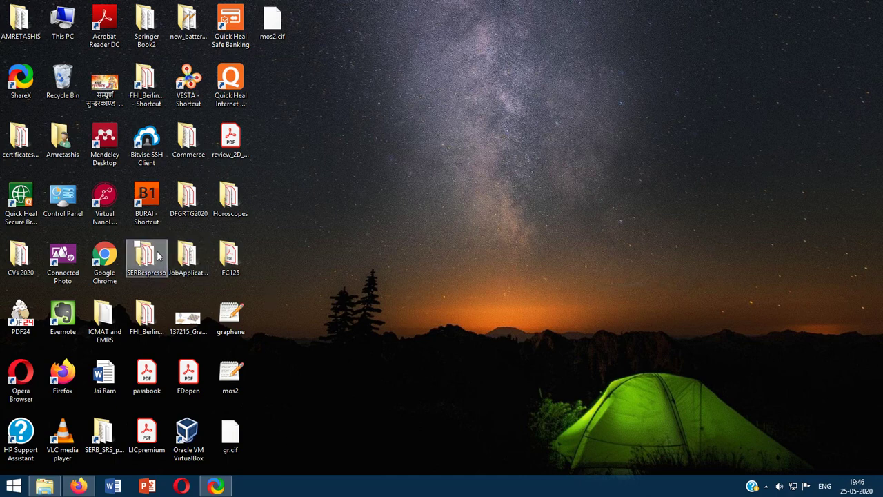
Launch BURAI and open the structure file gr.cif from the user's Desktop folder
{"action": "left_click", "coordinate": [154, 193]}
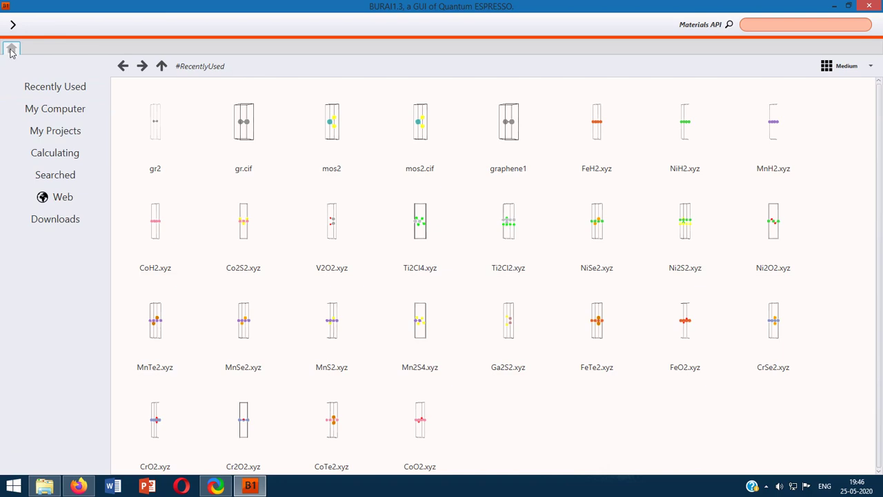
{"action": "left_click", "coordinate": [78, 113]}
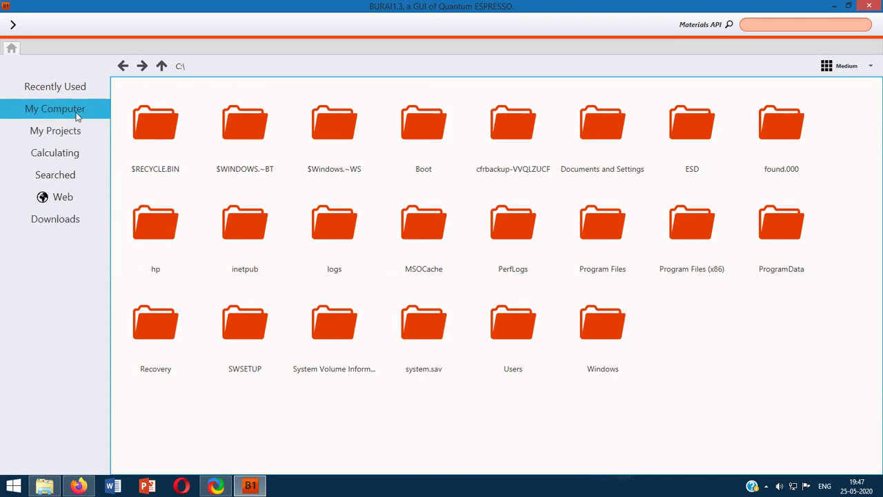
{"action": "double_click", "coordinate": [512, 319]}
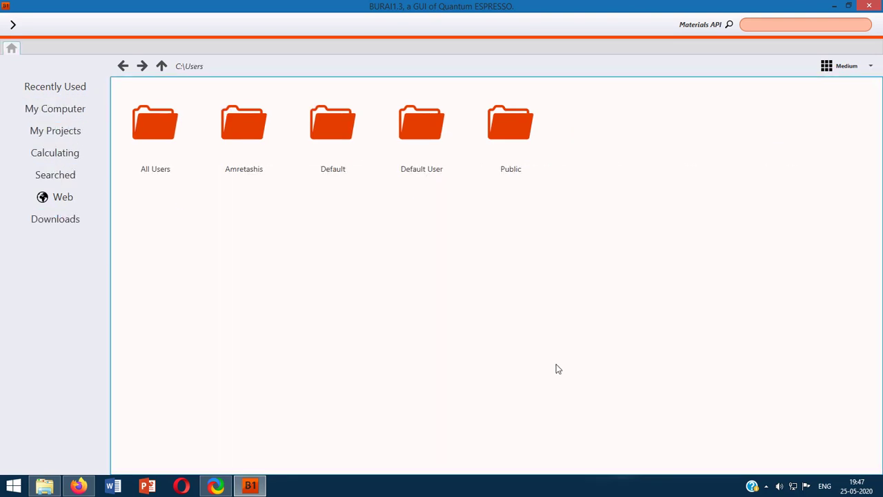
{"action": "double_click", "coordinate": [249, 147]}
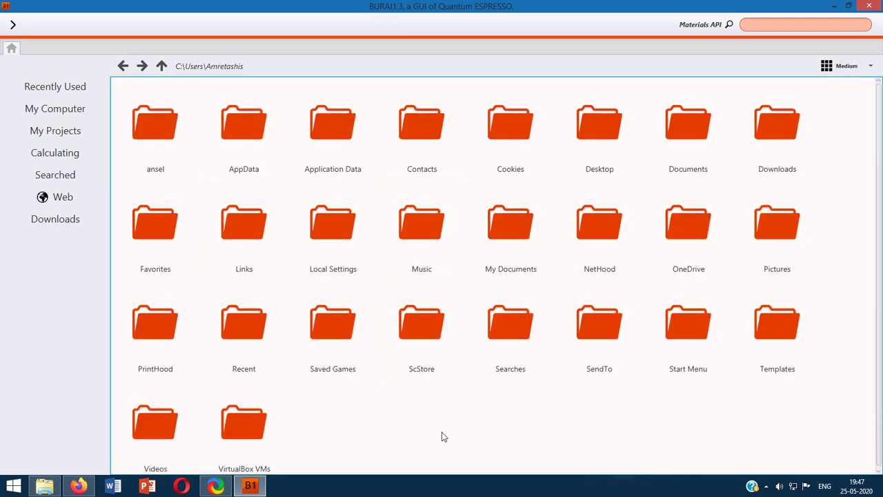
{"action": "double_click", "coordinate": [615, 129]}
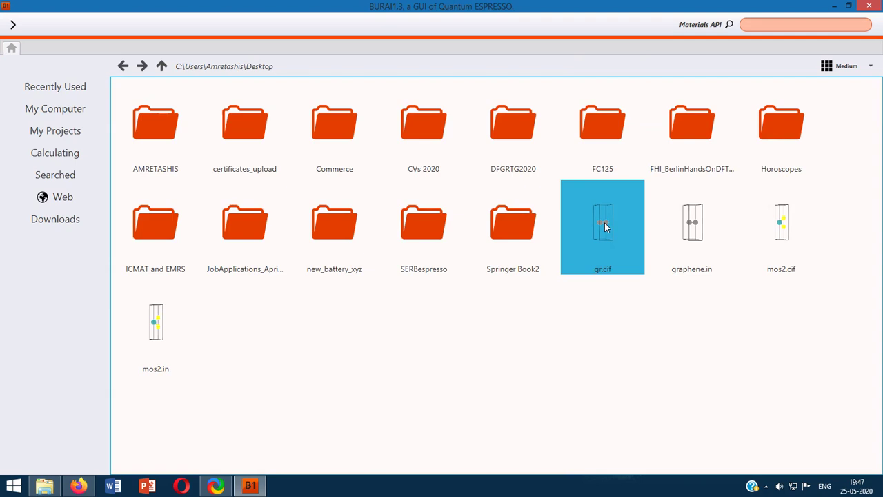
{"action": "left_click", "coordinate": [609, 223]}
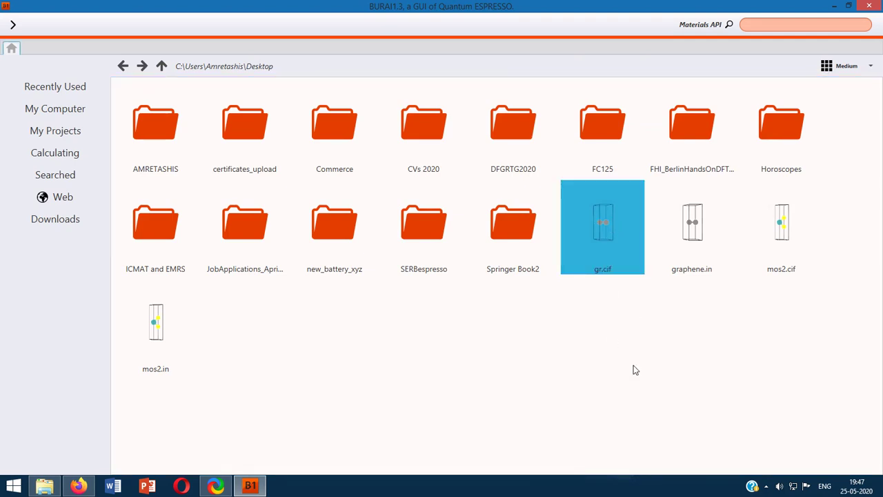
{"action": "key", "text": "Return"}
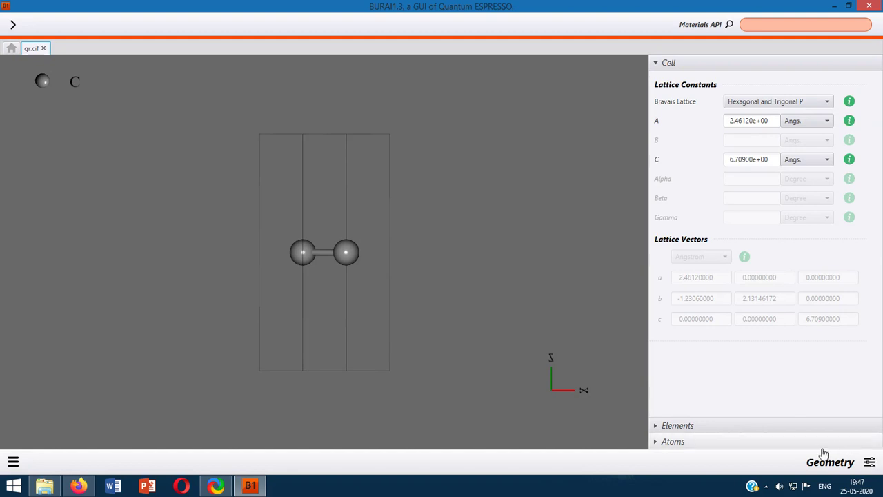
Review the available calculation types and examine the gr.cif unit cell from several angles and distances
{"action": "left_click", "coordinate": [870, 463]}
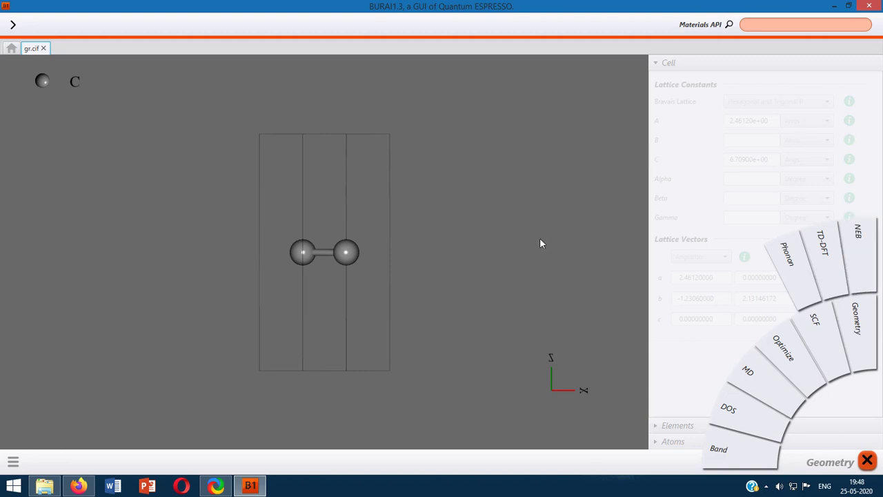
{"action": "left_click", "coordinate": [867, 460]}
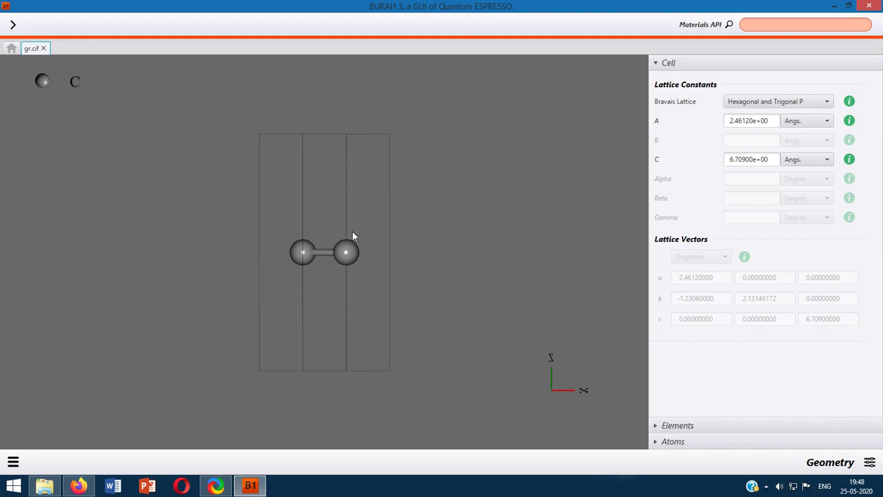
{"action": "right_click", "coordinate": [412, 143]}
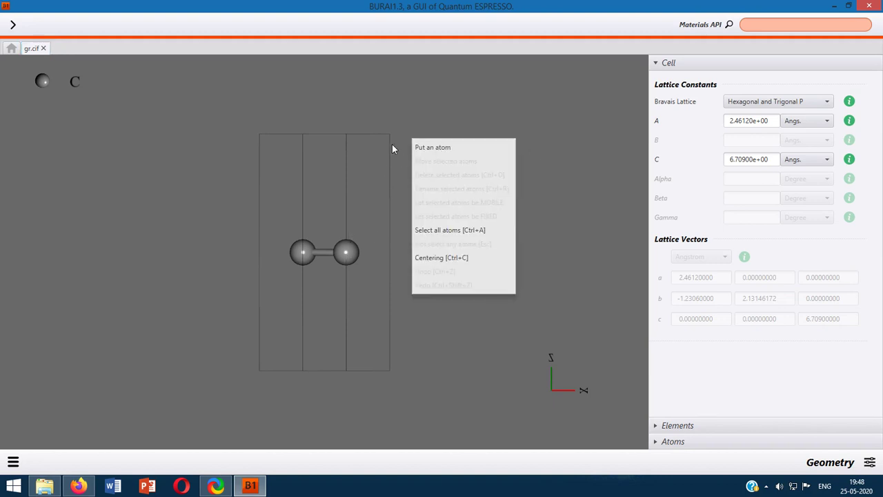
{"action": "left_click", "coordinate": [418, 119]}
{"action": "left_click_drag", "start_coordinate": [418, 119], "coordinate": [462, 181]}
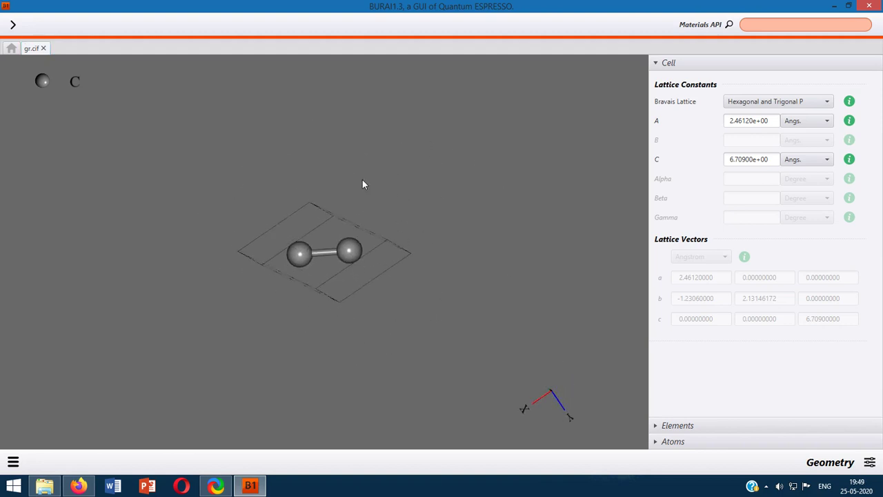
{"action": "left_click_drag", "start_coordinate": [363, 184], "coordinate": [314, 272]}
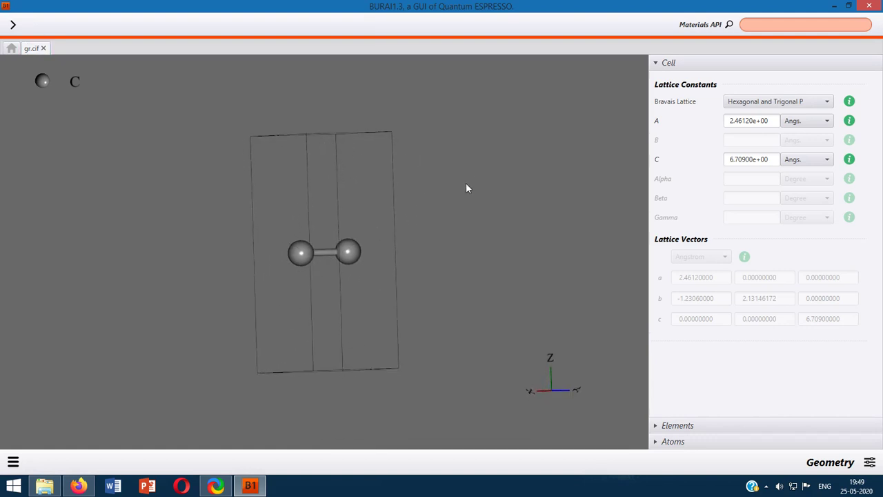
{"action": "left_click_drag", "start_coordinate": [466, 182], "coordinate": [405, 292]}
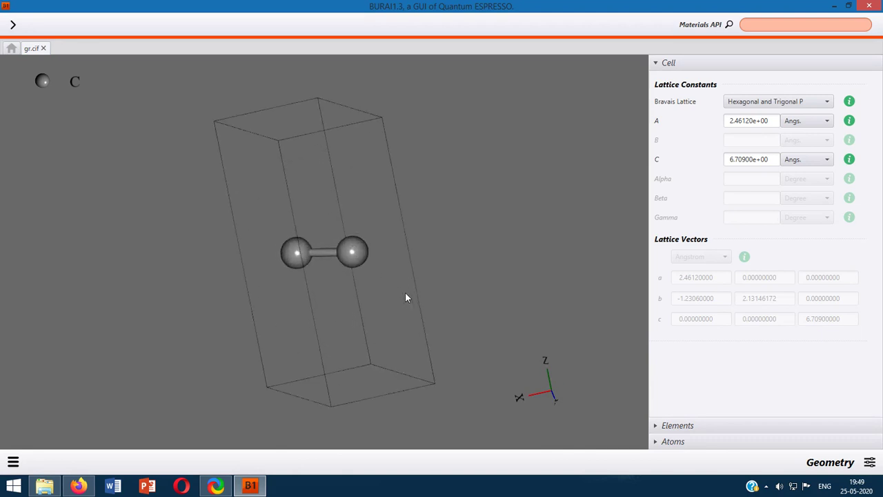
{"action": "scroll", "coordinate": [406, 298], "scroll_direction": "up", "scroll_amount": 3}
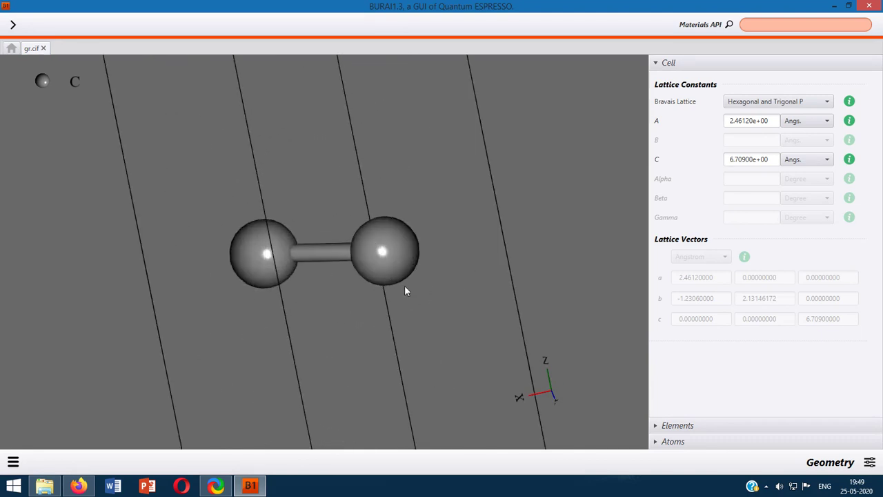
{"action": "scroll", "coordinate": [406, 291], "scroll_direction": "down", "scroll_amount": 5}
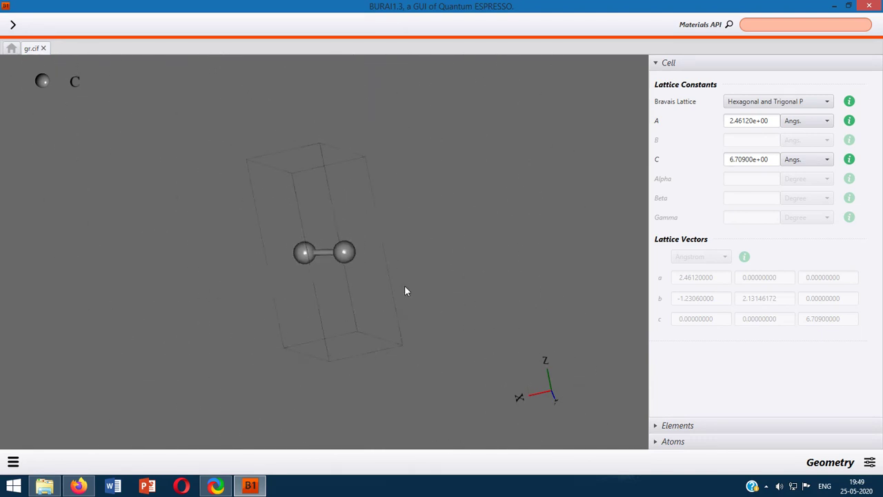
{"action": "left_click_drag", "start_coordinate": [313, 207], "coordinate": [366, 173]}
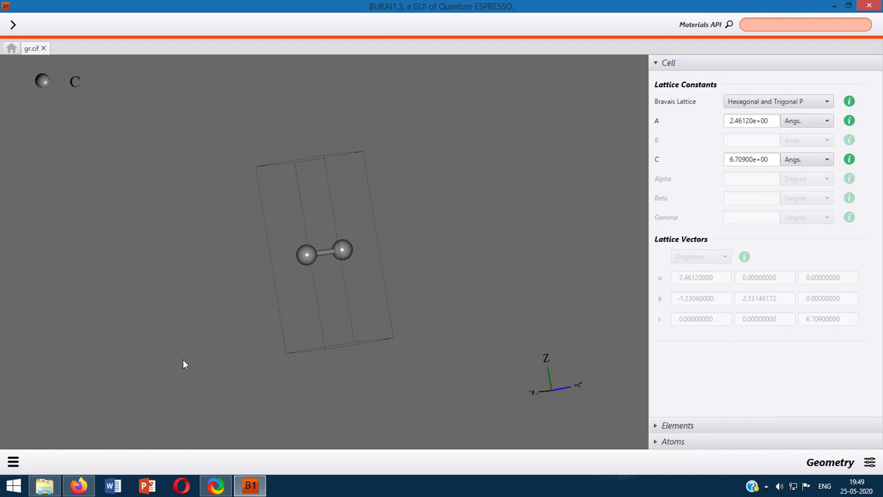
Examine the Quantum ESPRESSO input file generated for gr.cif, including its system, species and atomic position entries
{"action": "left_click", "coordinate": [13, 462]}
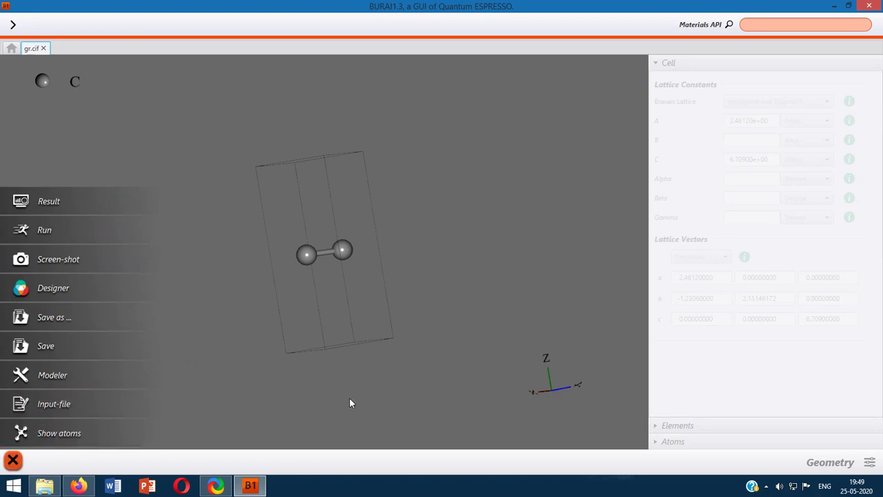
{"action": "left_click", "coordinate": [13, 460]}
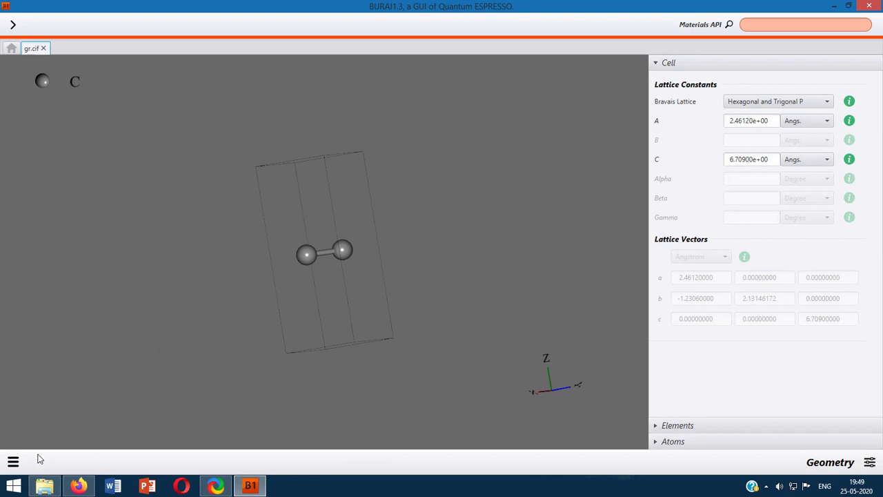
{"action": "left_click", "coordinate": [13, 462]}
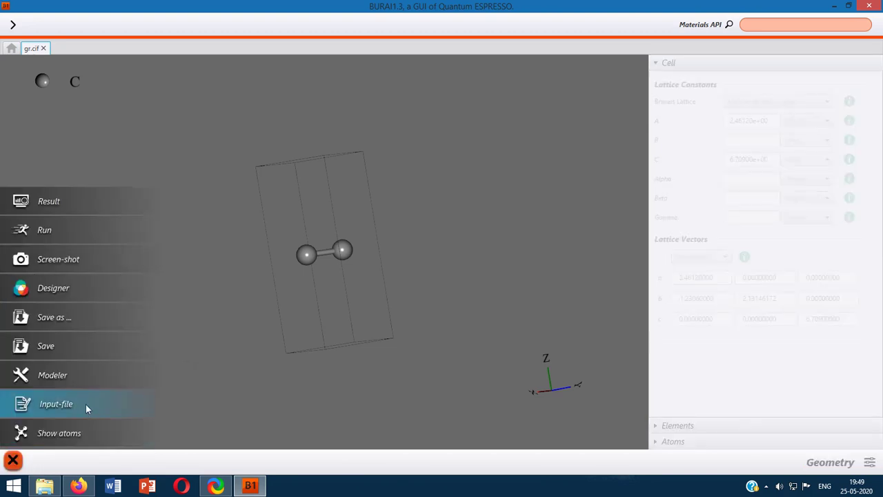
{"action": "left_click", "coordinate": [86, 404]}
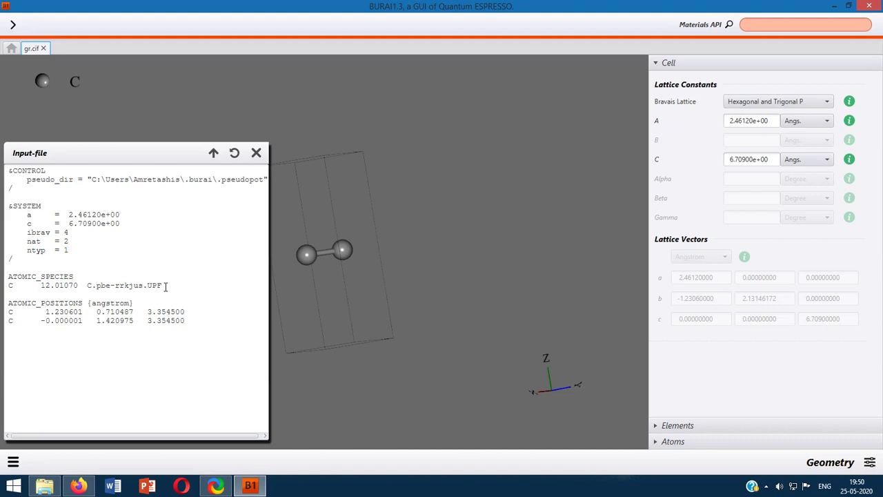
{"action": "left_click", "coordinate": [256, 153]}
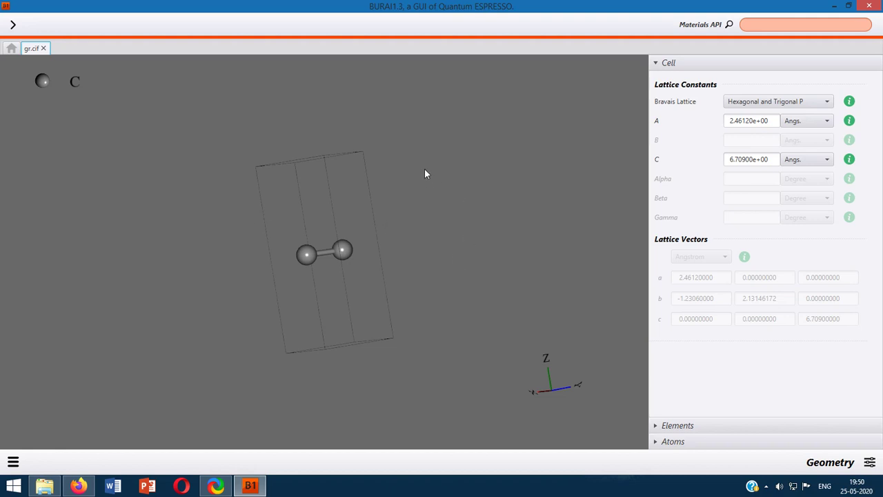
Open the structure in the Modeler and build a supercell with a scaling of 2 along the third lattice vector
{"action": "scroll", "coordinate": [419, 272], "scroll_direction": "up", "scroll_amount": 5}
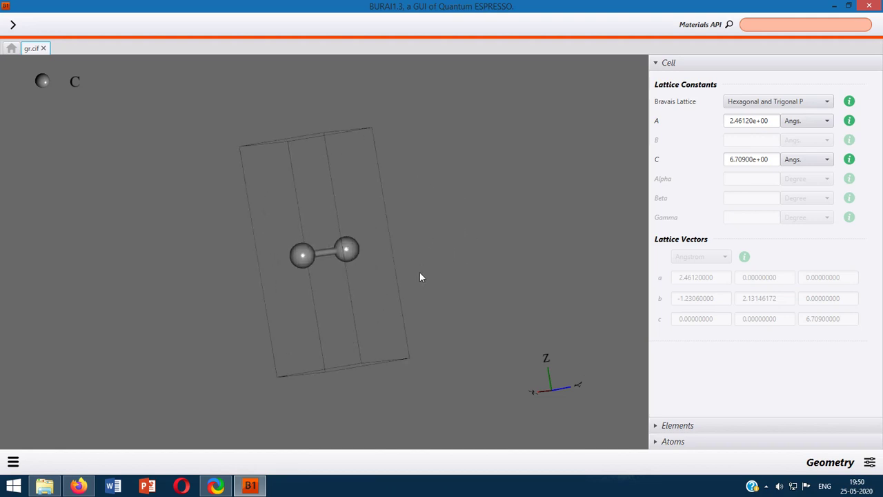
{"action": "left_click_drag", "start_coordinate": [446, 297], "coordinate": [360, 329]}
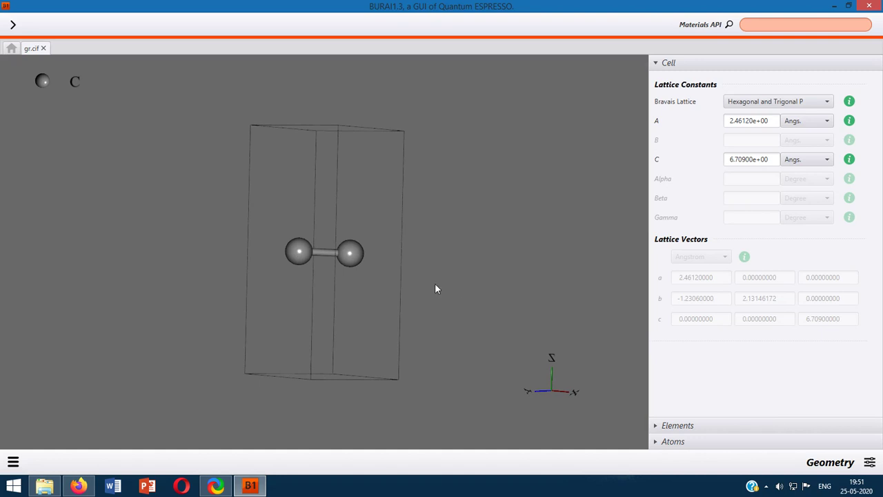
{"action": "left_click_drag", "start_coordinate": [435, 289], "coordinate": [439, 248]}
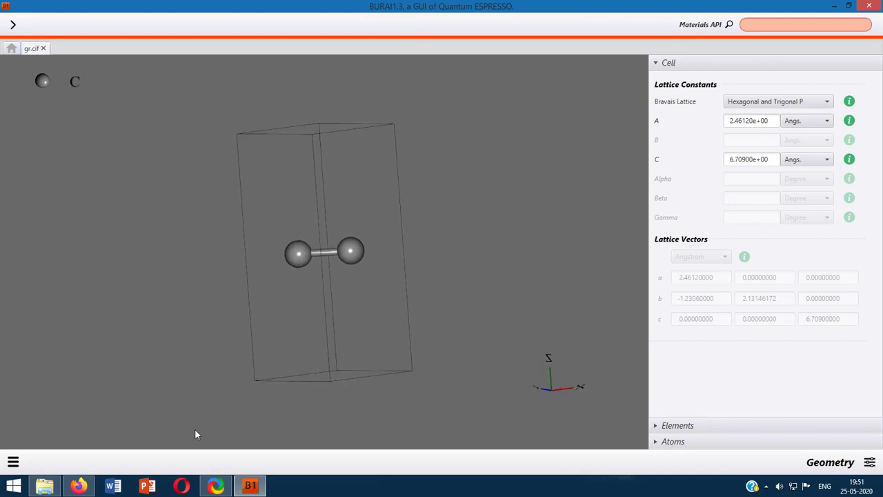
{"action": "left_click", "coordinate": [13, 462]}
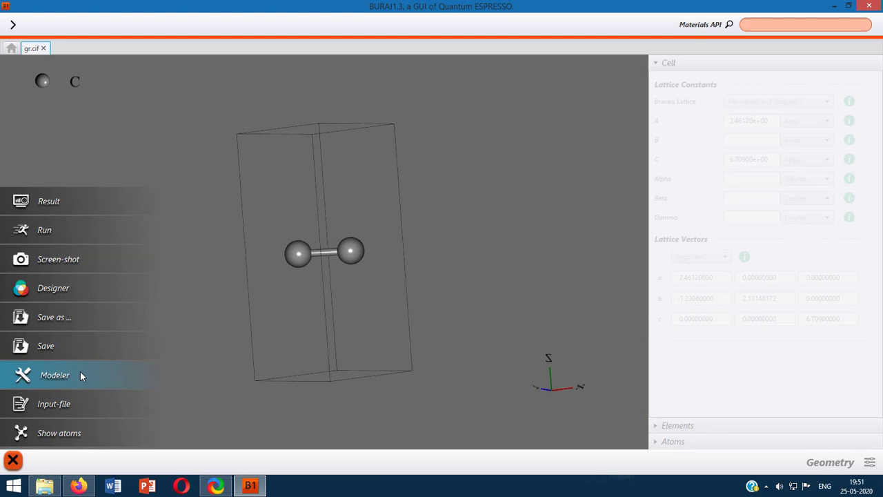
{"action": "left_click", "coordinate": [42, 380]}
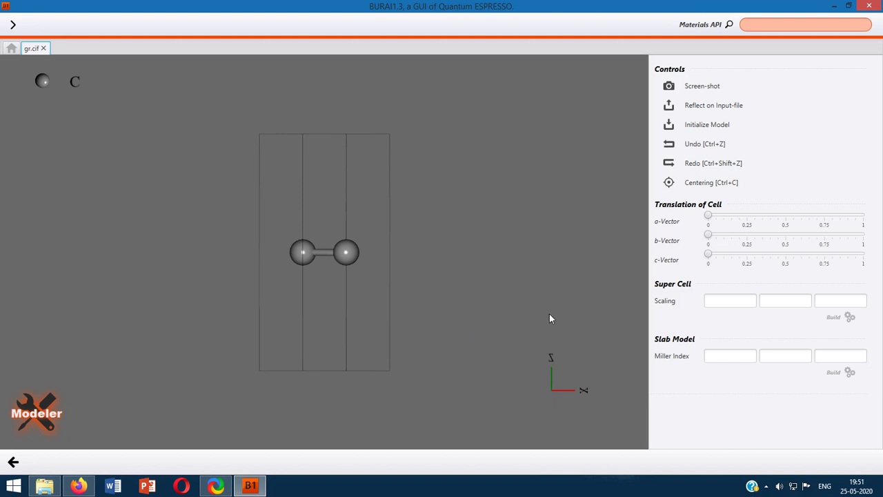
{"action": "left_click", "coordinate": [824, 301]}
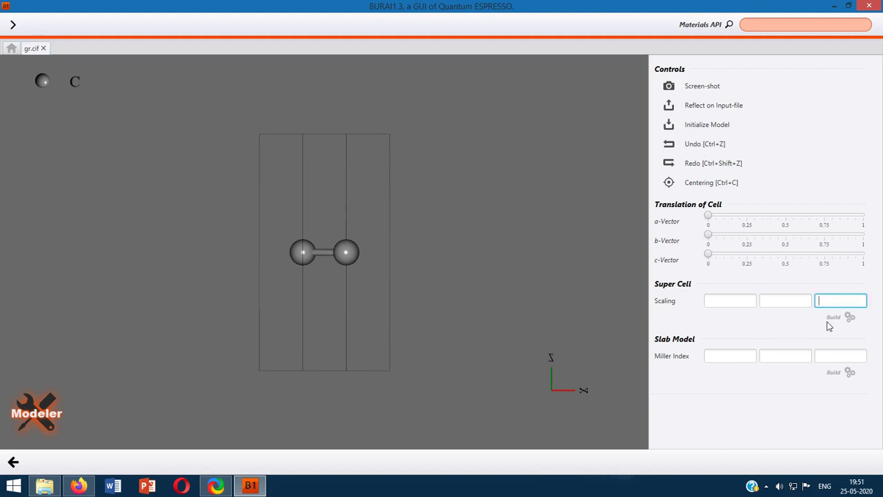
{"action": "type", "text": "2"}
{"action": "left_click", "coordinate": [850, 317]}
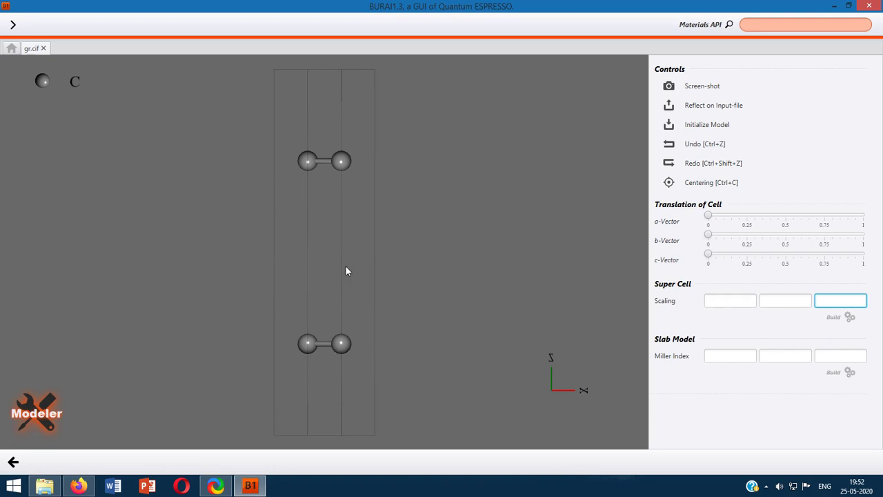
Delete both carbon atoms of the upper layer in the supercell
{"action": "left_click", "coordinate": [312, 162]}
{"action": "right_click", "coordinate": [311, 161]}
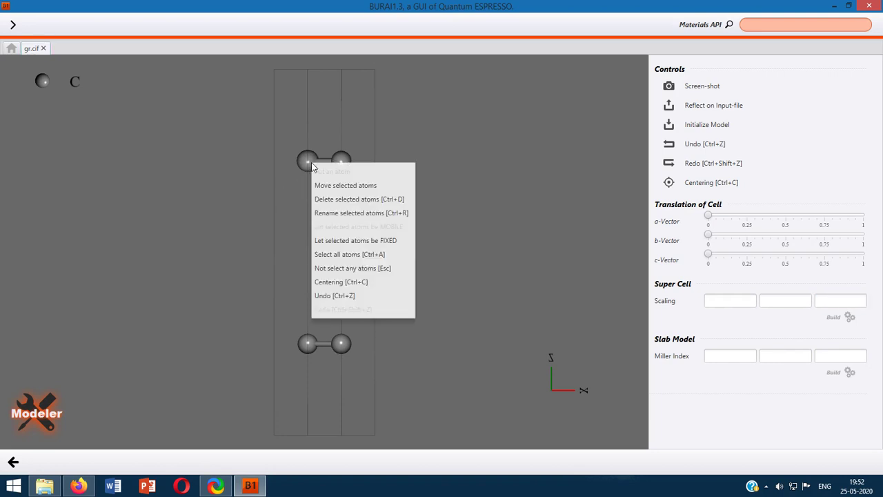
{"action": "left_click", "coordinate": [361, 200]}
{"action": "left_click", "coordinate": [465, 277]}
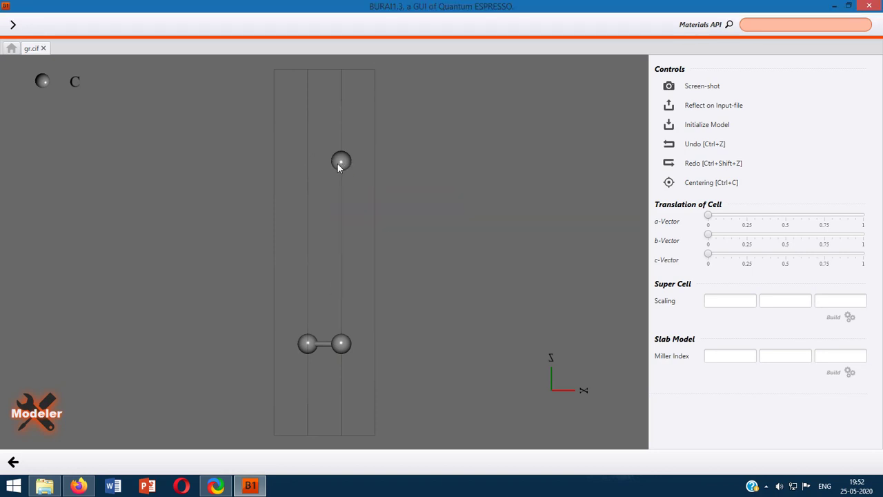
{"action": "right_click", "coordinate": [338, 162]}
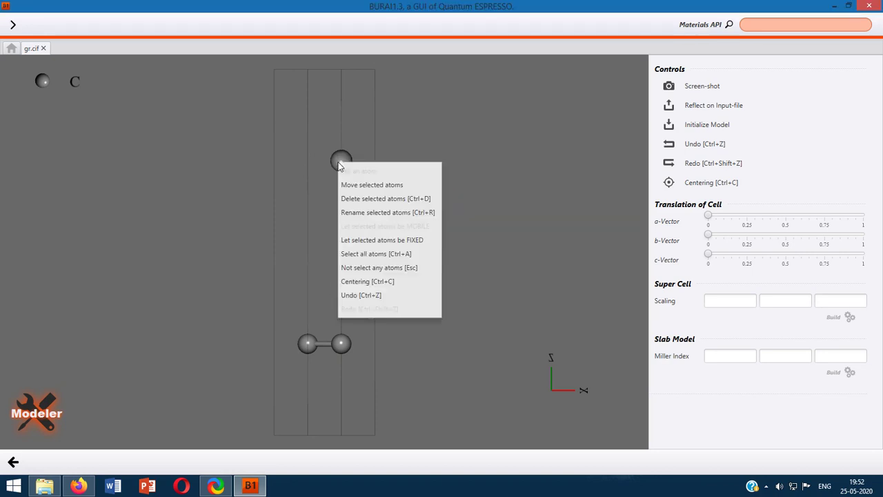
{"action": "left_click", "coordinate": [385, 200]}
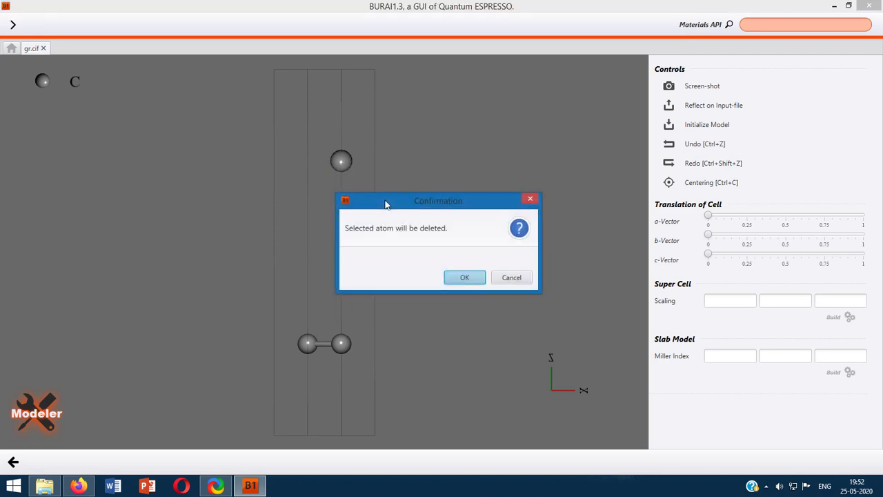
{"action": "left_click", "coordinate": [462, 278]}
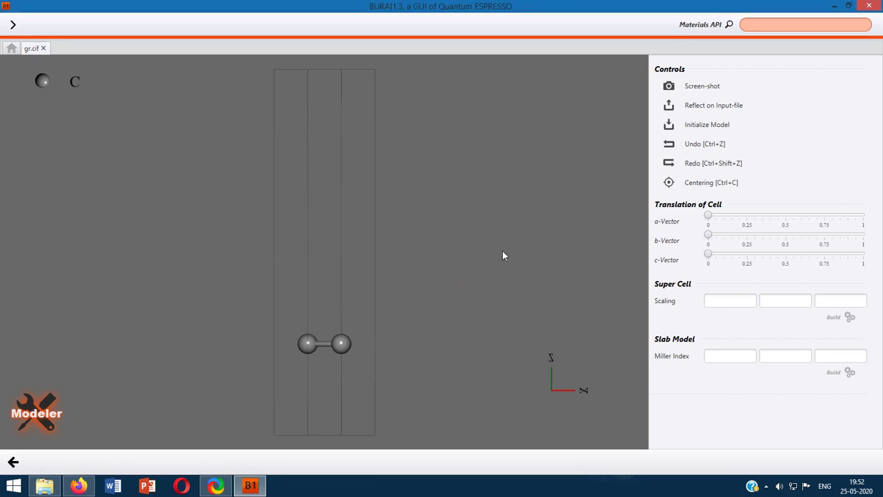
Translate the cell by about 0.25 along the c-vector and reflect the model on the input file, accepting the proposed corrections
{"action": "right_click", "coordinate": [307, 344]}
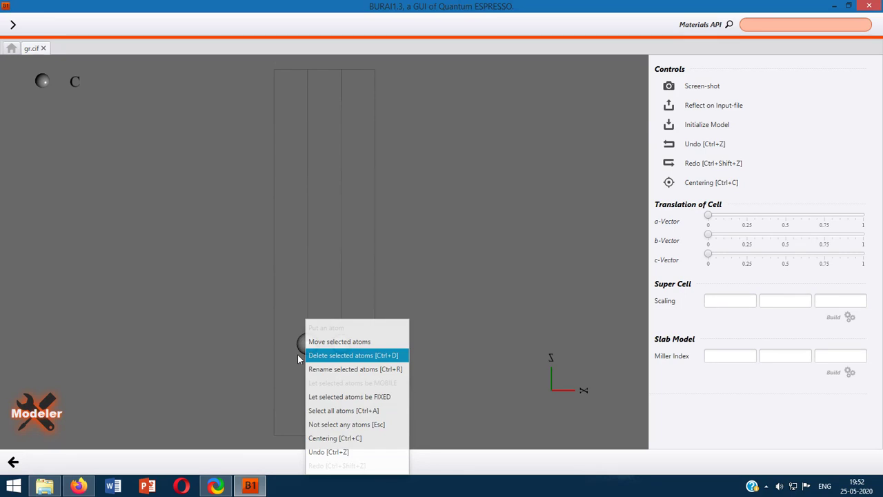
{"action": "left_click", "coordinate": [361, 412]}
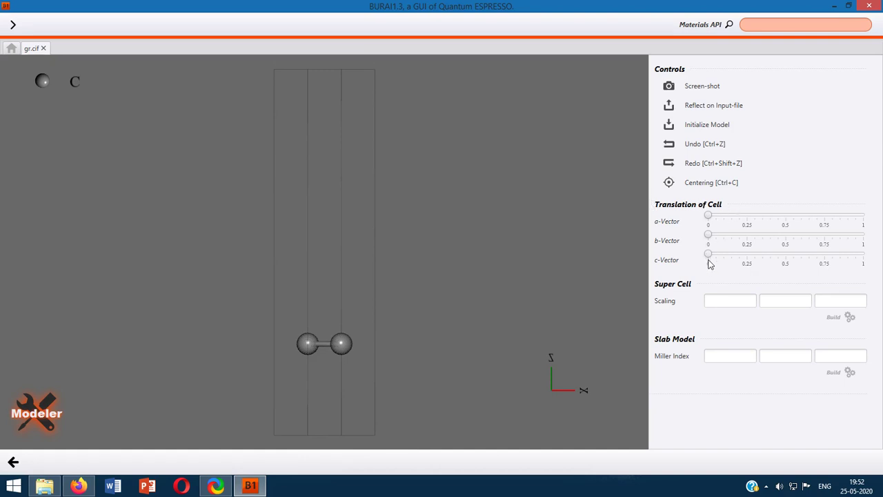
{"action": "left_click_drag", "start_coordinate": [713, 255], "coordinate": [751, 258]}
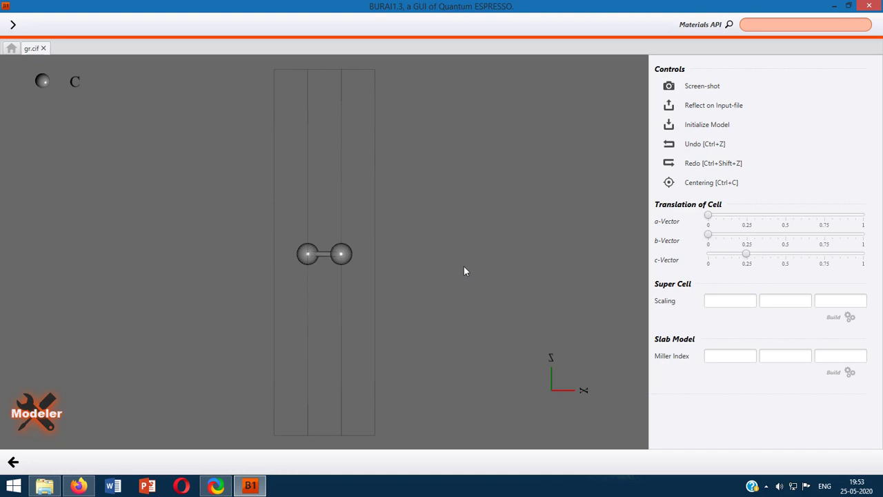
{"action": "left_click", "coordinate": [670, 107]}
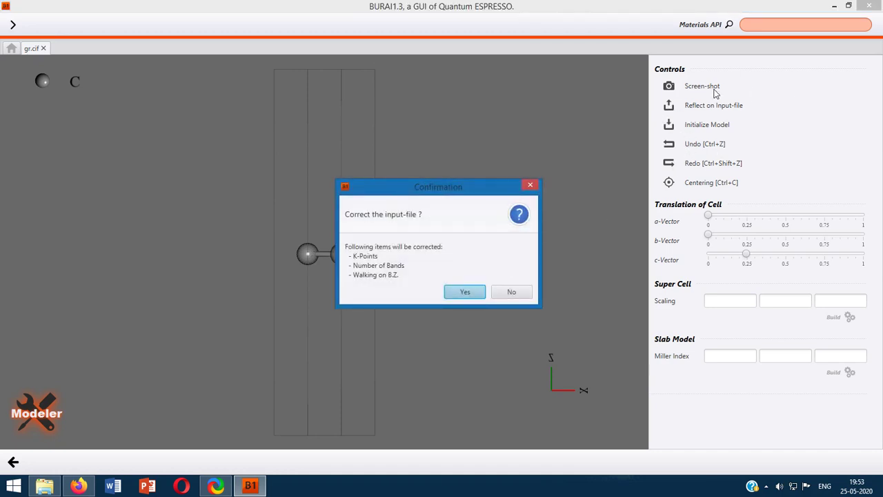
{"action": "left_click", "coordinate": [466, 292]}
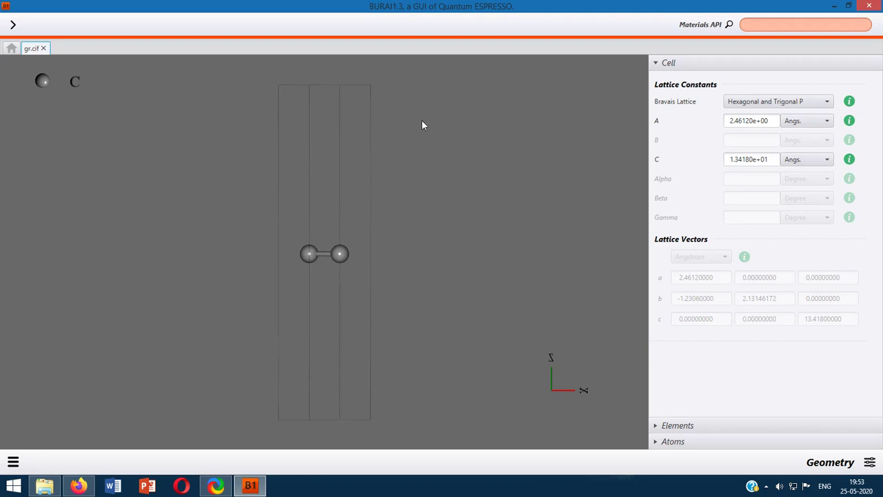
Examine the updated input file and the lattice constants of the translated cell
{"action": "left_click", "coordinate": [13, 462]}
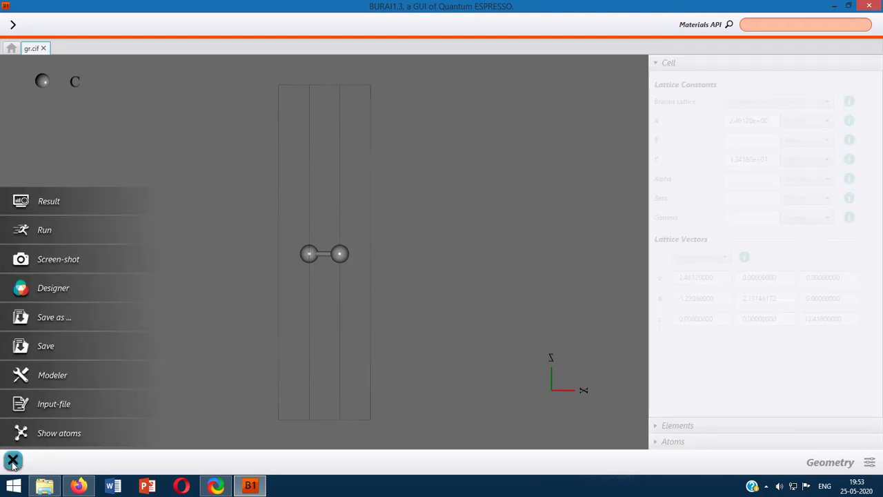
{"action": "left_click", "coordinate": [81, 403]}
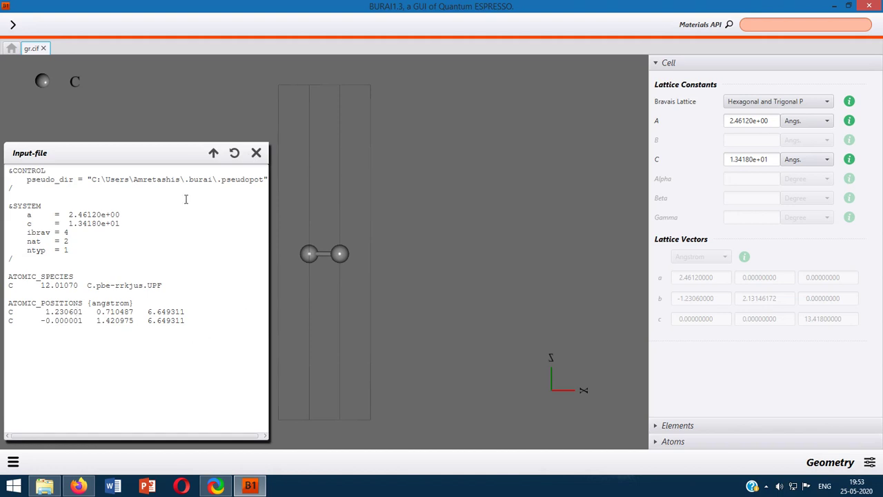
{"action": "left_click", "coordinate": [256, 153]}
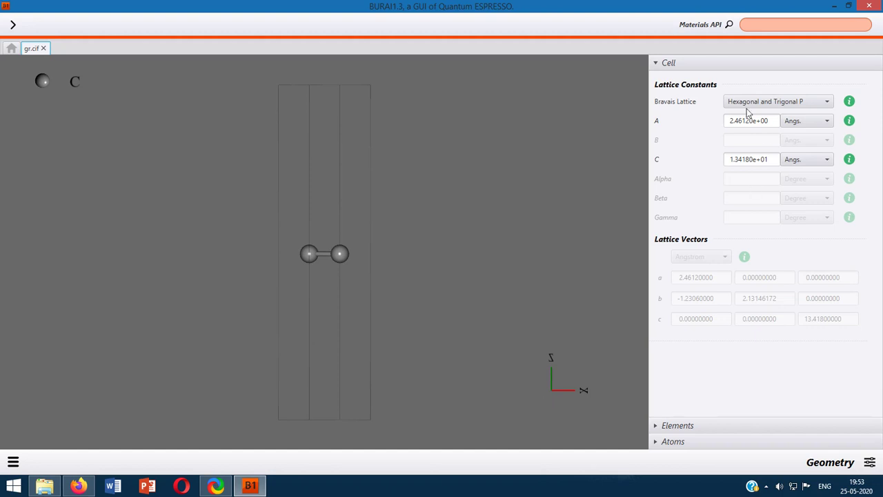
{"action": "left_click", "coordinate": [711, 69]}
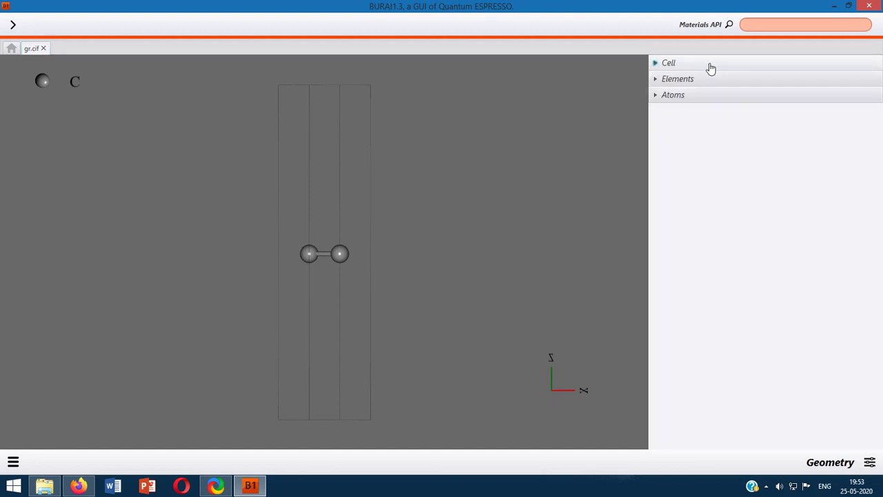
{"action": "left_click", "coordinate": [710, 69]}
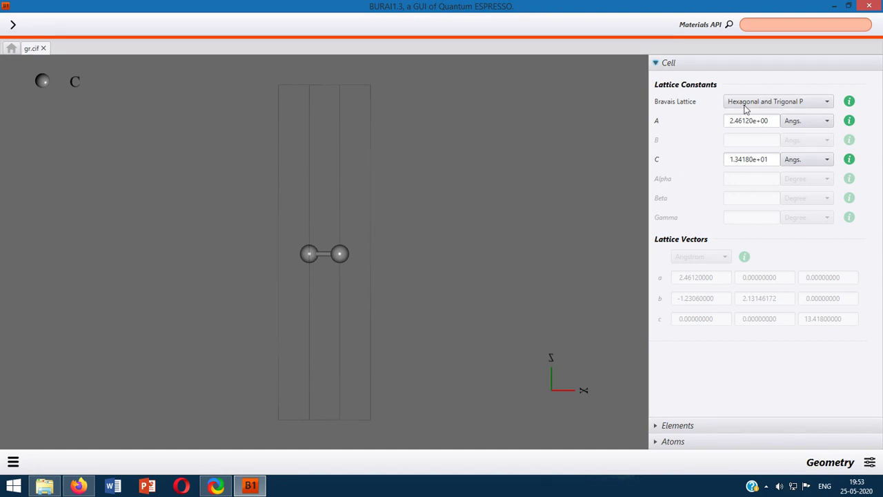
{"action": "left_click", "coordinate": [694, 65]}
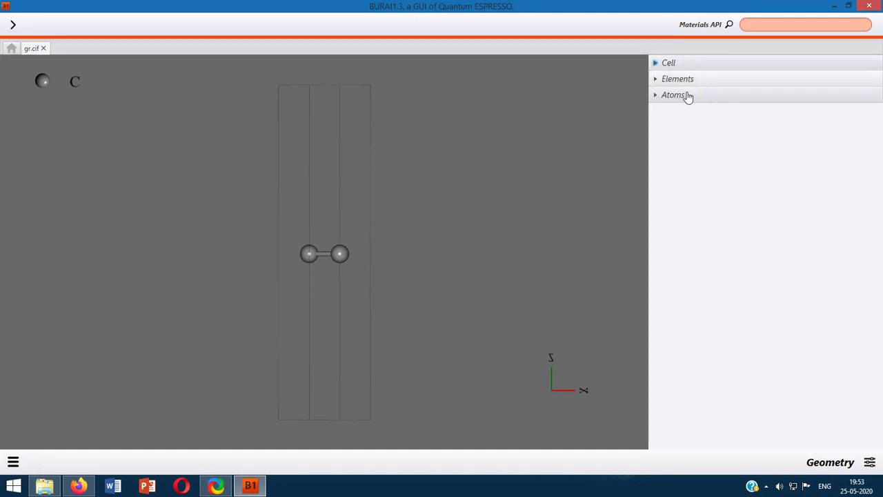
Switch from the geometry settings to the SCF calculation and review its generated input file
{"action": "left_click", "coordinate": [868, 464]}
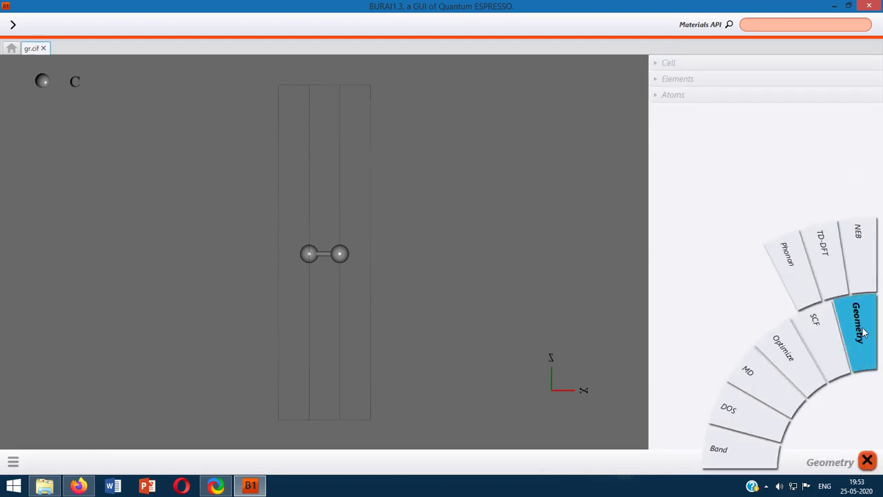
{"action": "left_click", "coordinate": [827, 342]}
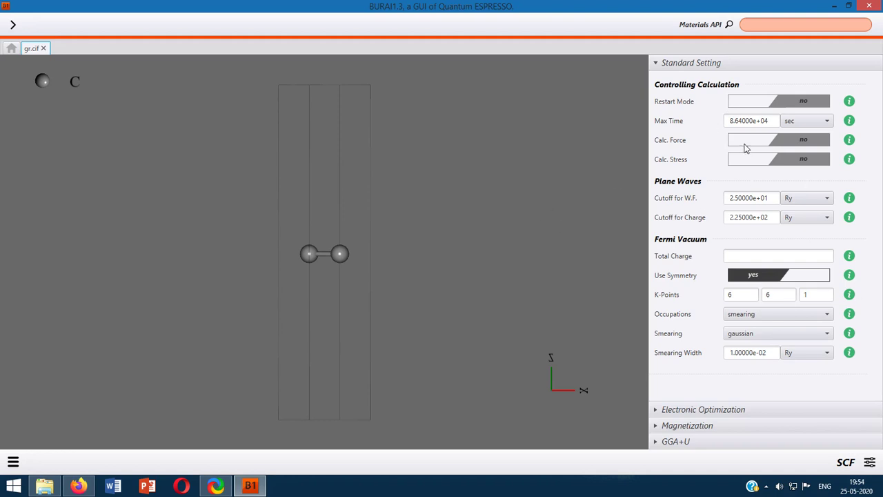
{"action": "left_click", "coordinate": [13, 462]}
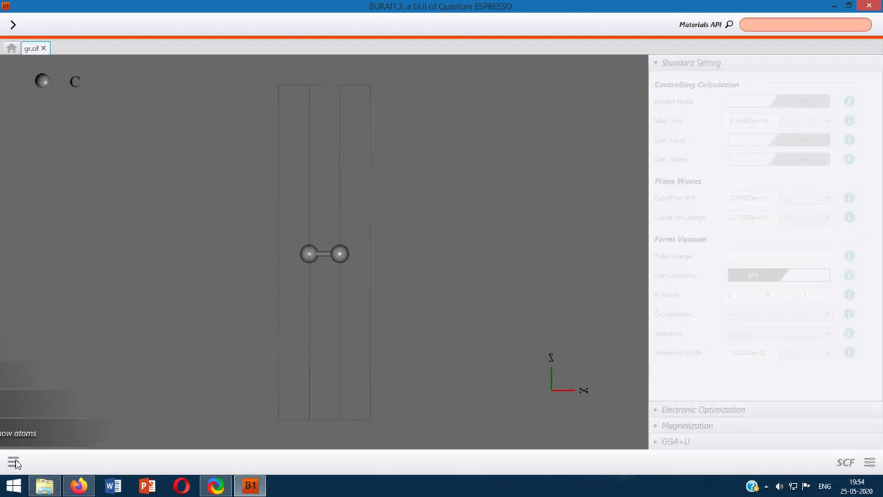
{"action": "left_click", "coordinate": [112, 411]}
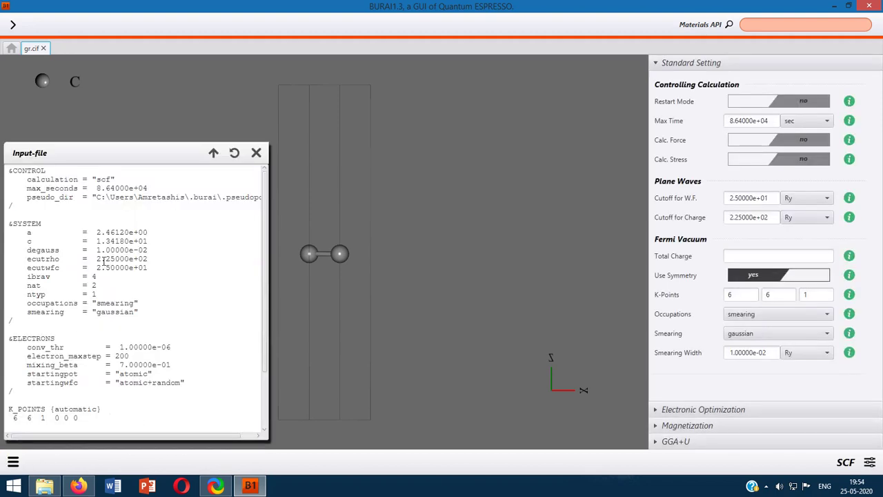
{"action": "scroll", "coordinate": [214, 272], "scroll_direction": "down", "scroll_amount": 1}
{"action": "scroll", "coordinate": [214, 272], "scroll_direction": "up", "scroll_amount": 1}
Enable force and stress calculation for the SCF run and refresh the input file
{"action": "left_click", "coordinate": [814, 142]}
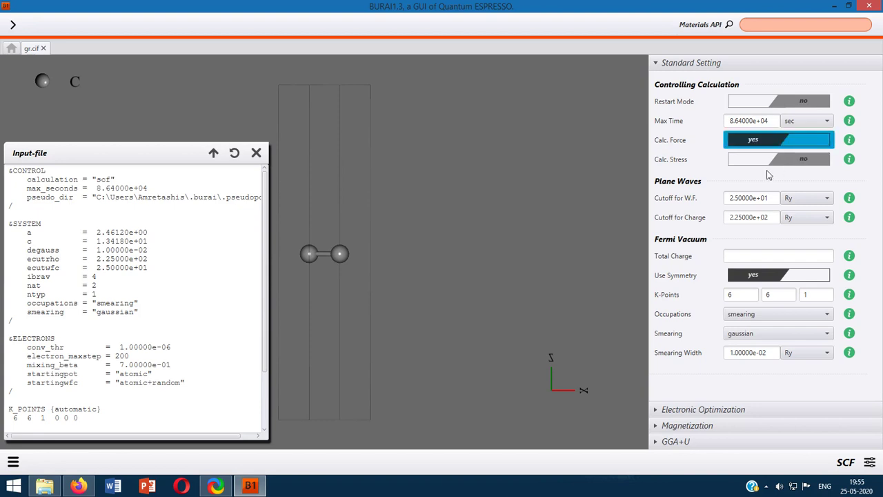
{"action": "left_click", "coordinate": [793, 161]}
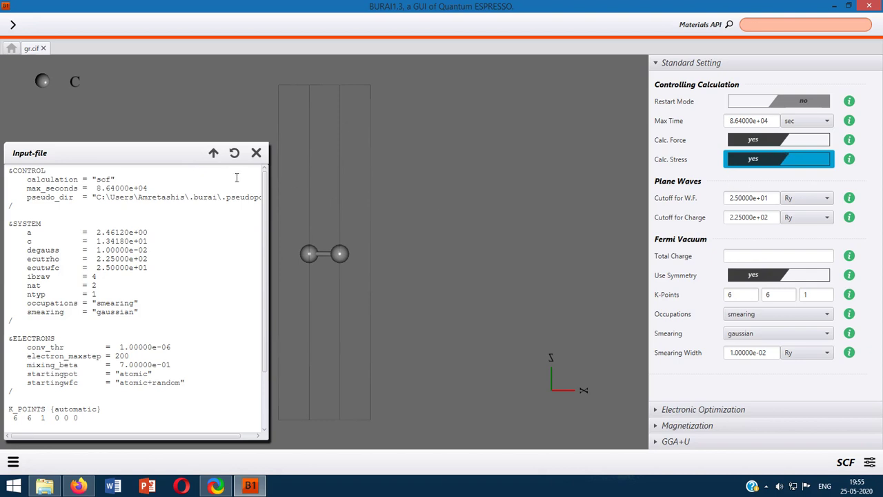
{"action": "left_click", "coordinate": [235, 153]}
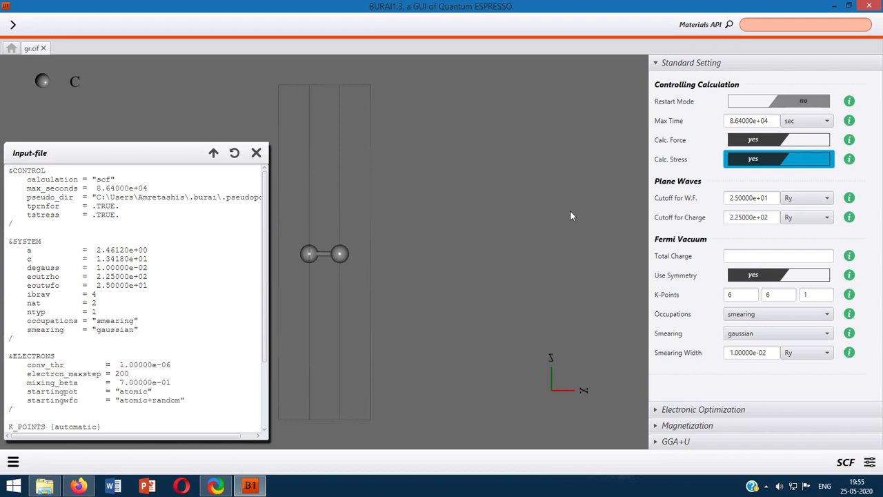
Set the wavefunction cutoff to 50 Ry and the charge cutoff to 200 Ry, closing the refreshed input file
{"action": "left_click", "coordinate": [775, 198]}
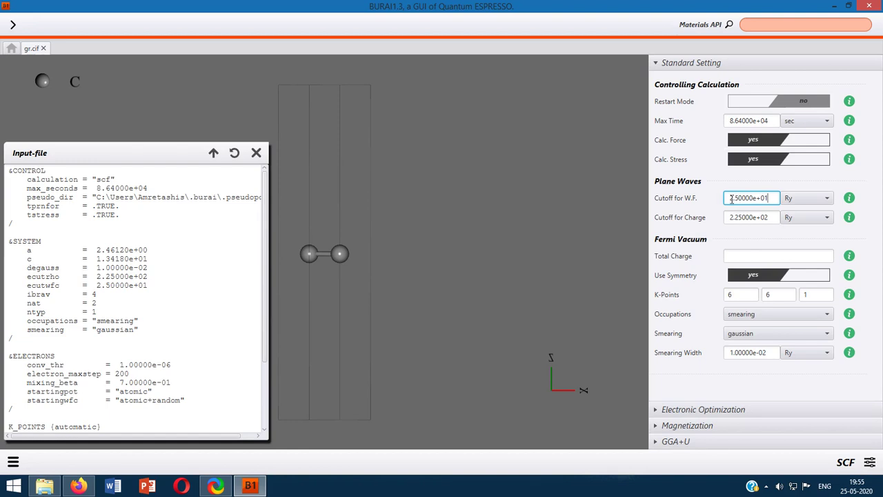
{"action": "left_click_drag", "start_coordinate": [730, 198], "coordinate": [770, 199]}
{"action": "type", "text": "50"}
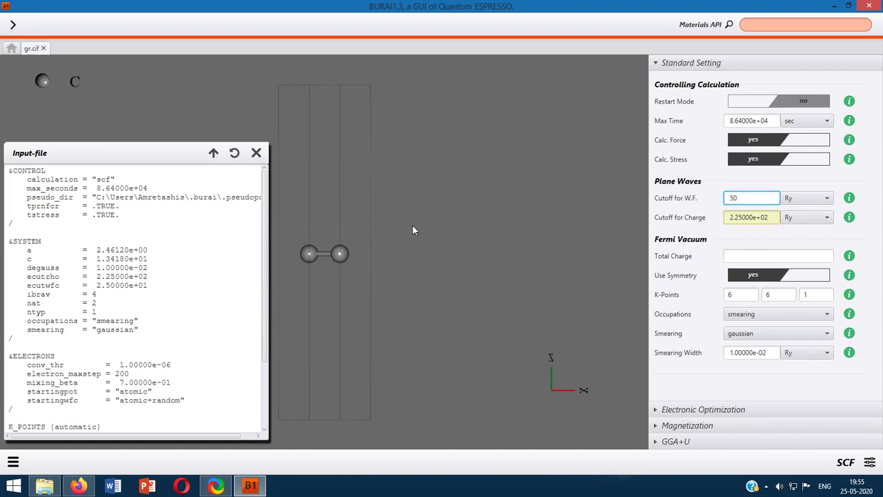
{"action": "left_click", "coordinate": [474, 212]}
{"action": "left_click", "coordinate": [235, 152]}
{"action": "left_click", "coordinate": [255, 153]}
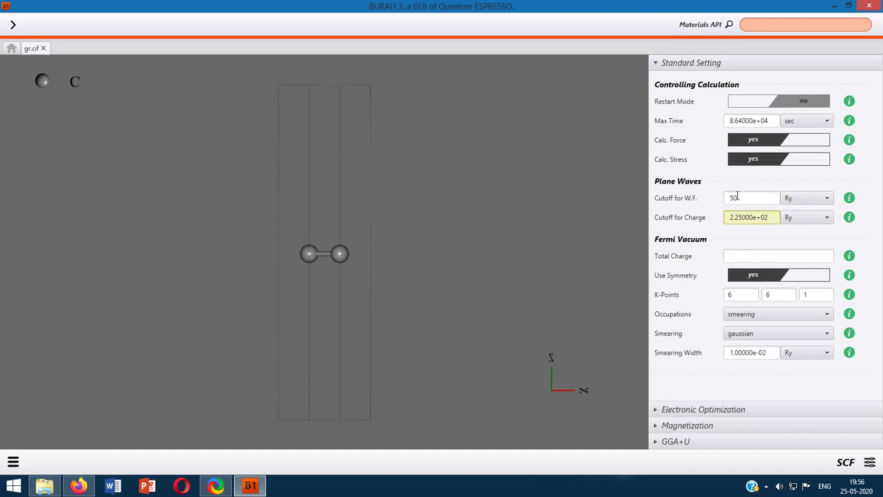
{"action": "left_click_drag", "start_coordinate": [774, 217], "coordinate": [727, 219]}
{"action": "type", "text": "200"}
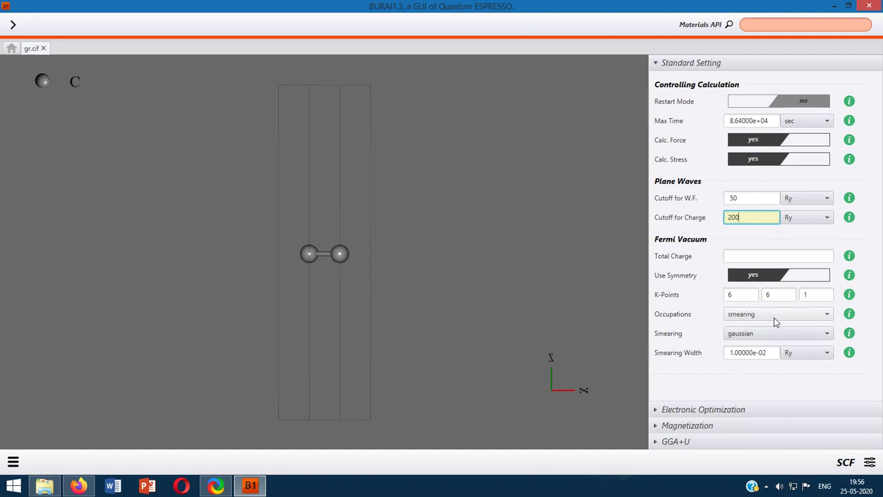
Leave the occupations on smearing and set the smearing type to fermi-dirac
{"action": "left_click", "coordinate": [752, 312]}
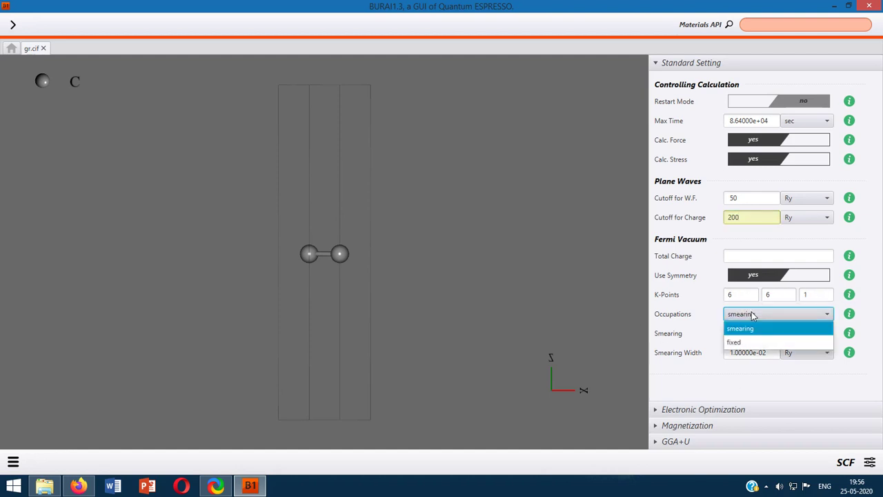
{"action": "left_click", "coordinate": [751, 311]}
{"action": "left_click", "coordinate": [779, 333]}
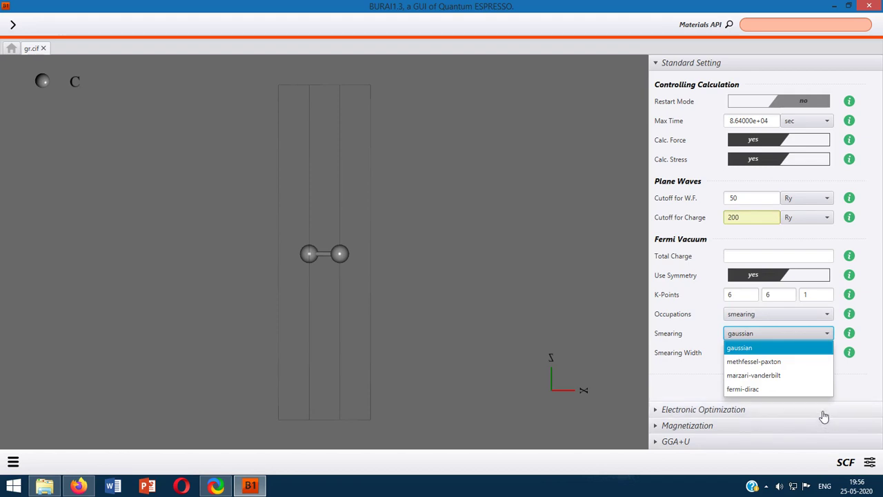
{"action": "left_click", "coordinate": [789, 392]}
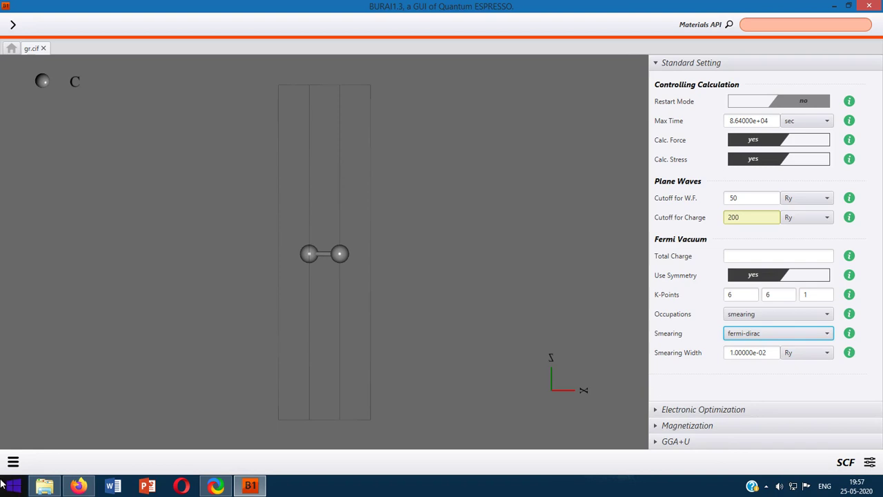
Examine the full SCF input file, including its cutoffs, smearing, electron settings, k-points and atomic positions
{"action": "left_click", "coordinate": [12, 462]}
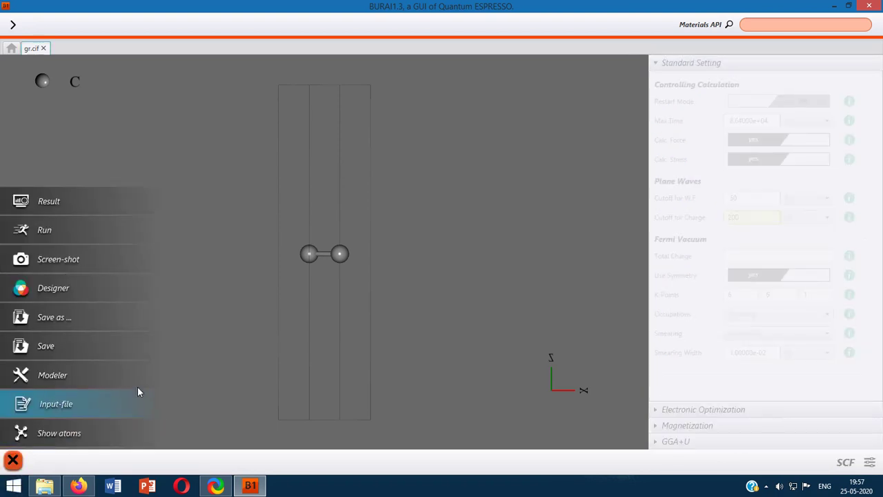
{"action": "left_click", "coordinate": [89, 403]}
{"action": "scroll", "coordinate": [203, 279], "scroll_direction": "down", "scroll_amount": 3}
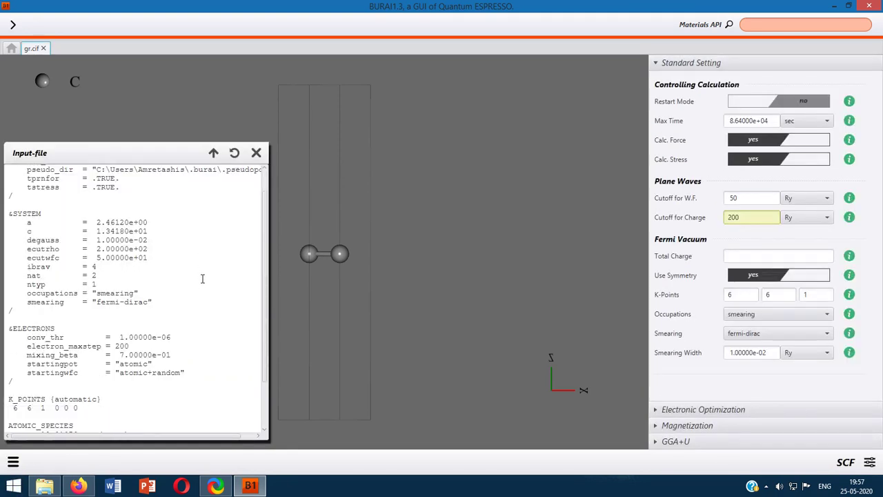
{"action": "scroll", "coordinate": [212, 298], "scroll_direction": "down", "scroll_amount": 2}
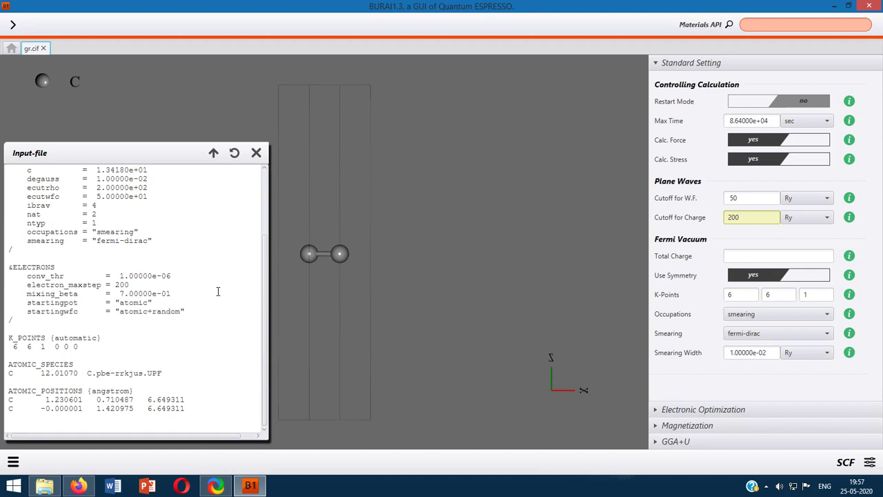
{"action": "scroll", "coordinate": [217, 291], "scroll_direction": "up", "scroll_amount": 3}
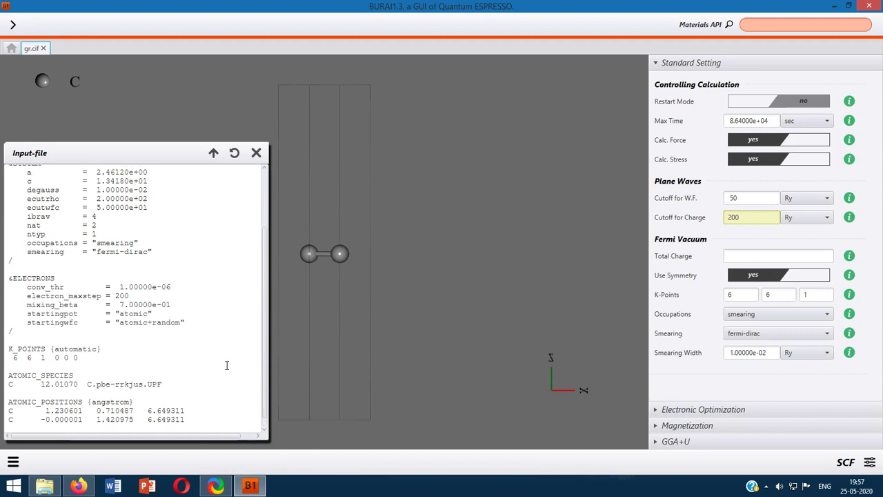
{"action": "scroll", "coordinate": [236, 364], "scroll_direction": "up", "scroll_amount": 2}
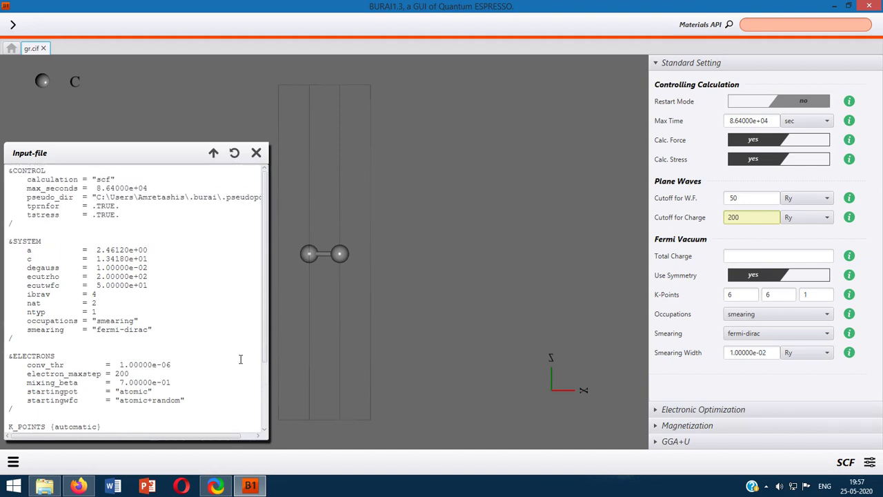
{"action": "scroll", "coordinate": [241, 359], "scroll_direction": "down", "scroll_amount": 5}
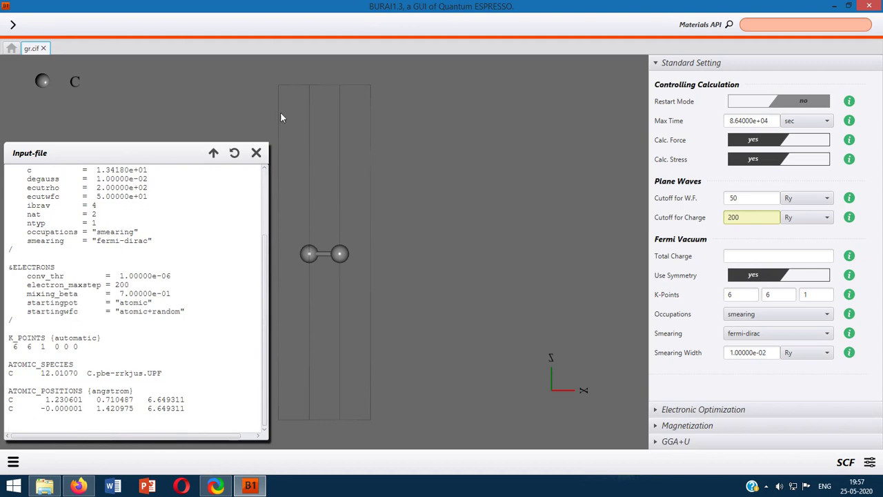
{"action": "left_click", "coordinate": [256, 153]}
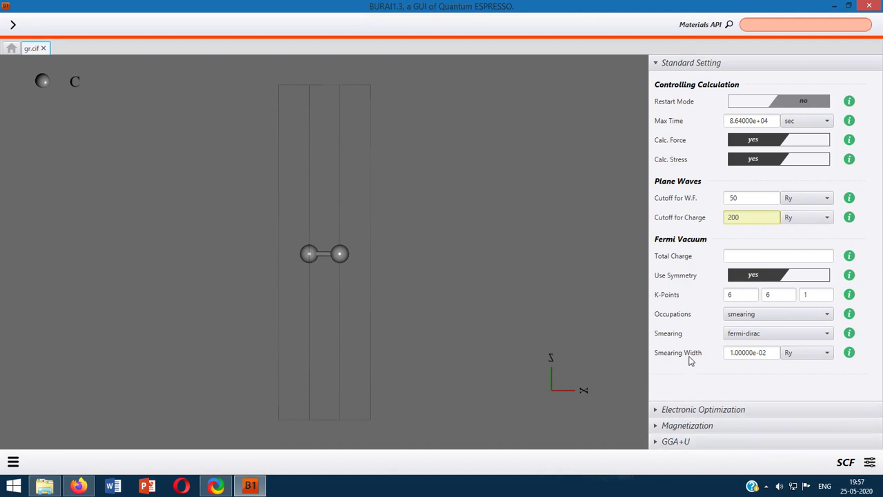
Switch to the Band calculation settings and set the number of bands to 50
{"action": "left_click", "coordinate": [870, 464]}
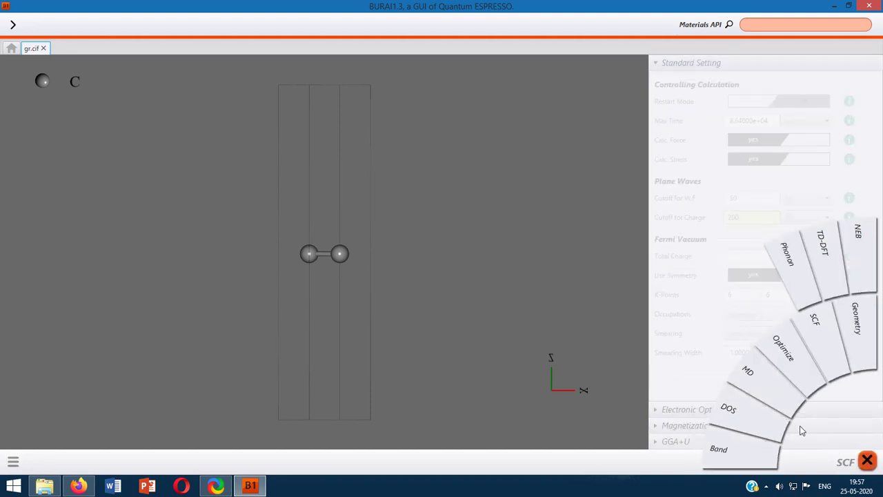
{"action": "left_click", "coordinate": [755, 457]}
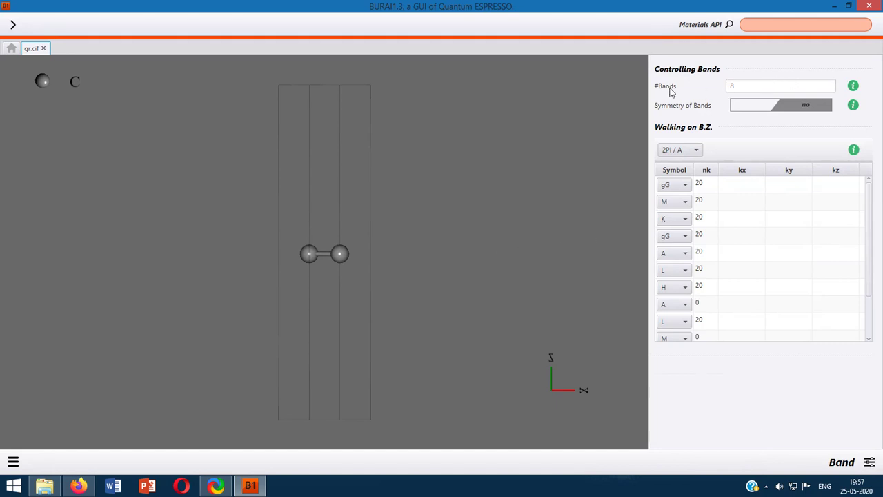
{"action": "double_click", "coordinate": [737, 86]}
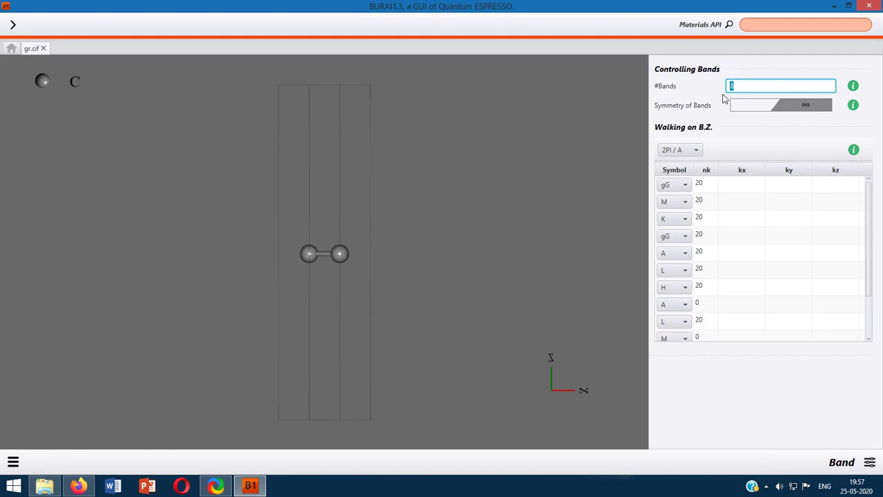
{"action": "type", "text": "50"}
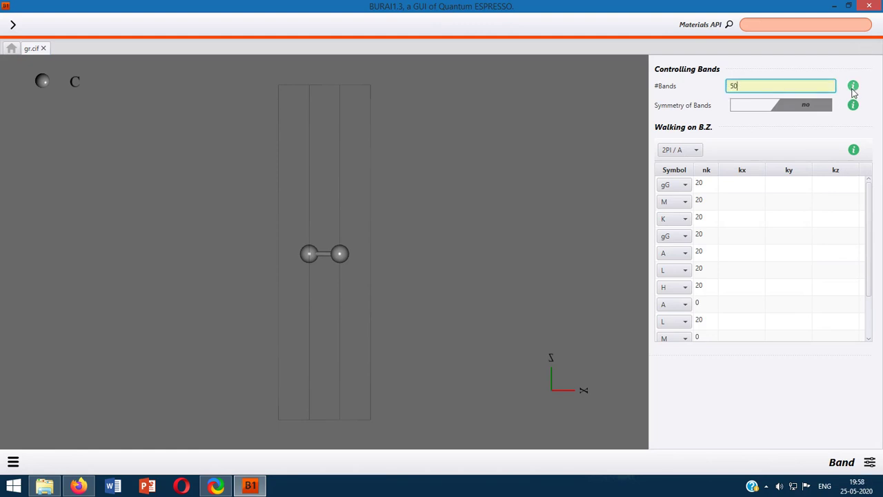
{"action": "key", "text": "BackSpace"}
{"action": "key", "text": "BackSpace"}
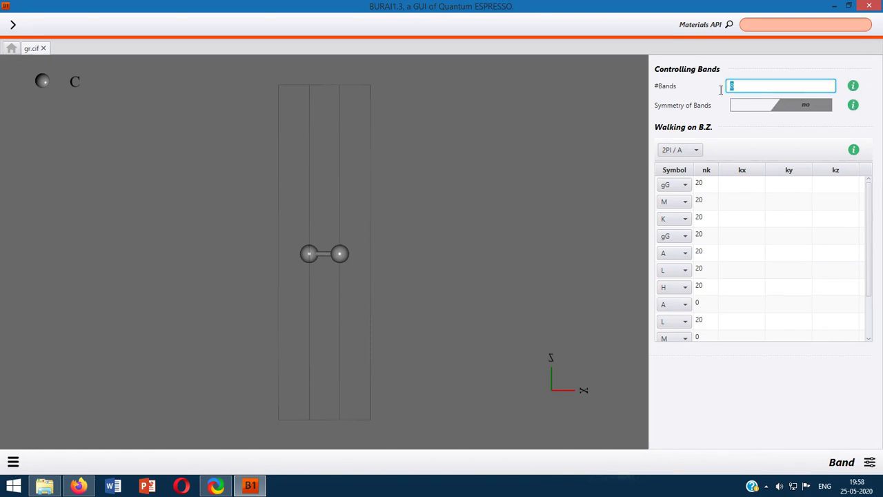
{"action": "left_click_drag", "start_coordinate": [734, 85], "coordinate": [724, 96]}
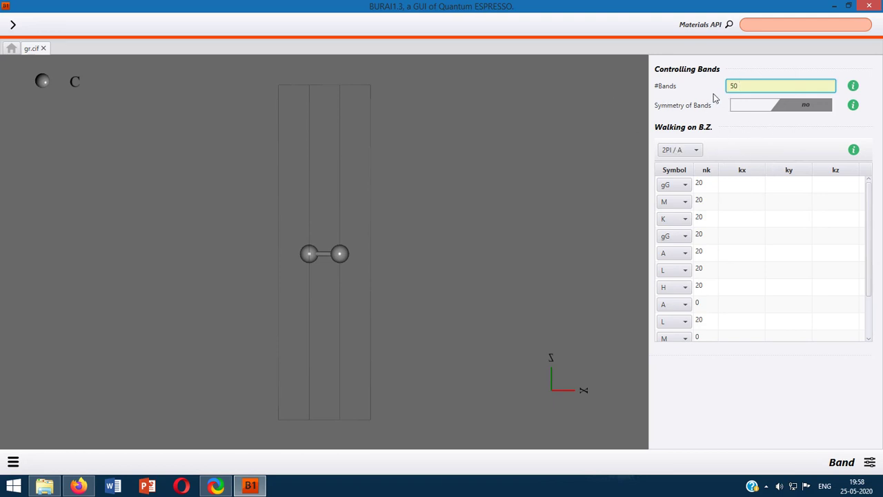
Open the band input file, set the Brillouin-zone path units to Crystal, and refresh the file to check its K_POINTS section
{"action": "left_click", "coordinate": [12, 461]}
{"action": "left_click", "coordinate": [57, 409]}
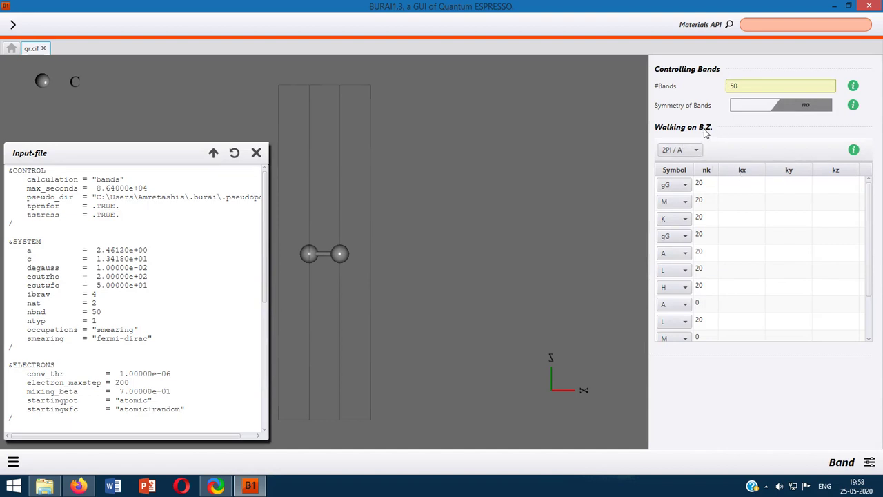
{"action": "left_click", "coordinate": [696, 152]}
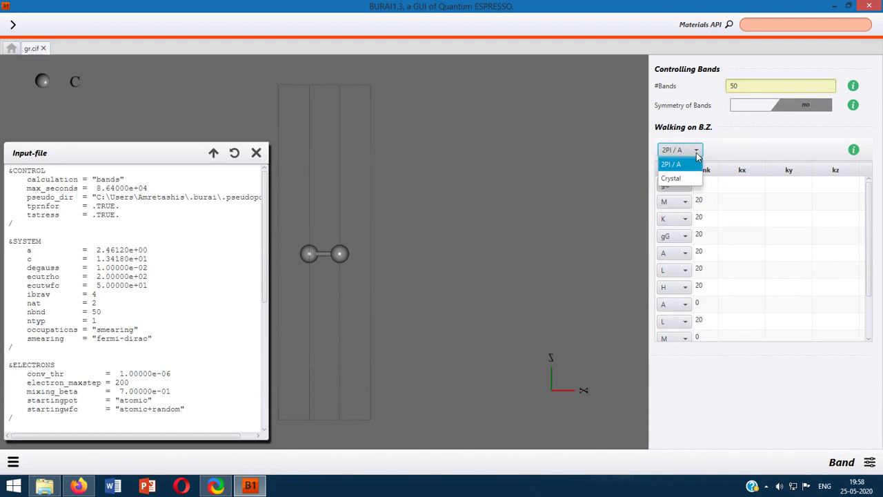
{"action": "left_click", "coordinate": [671, 178]}
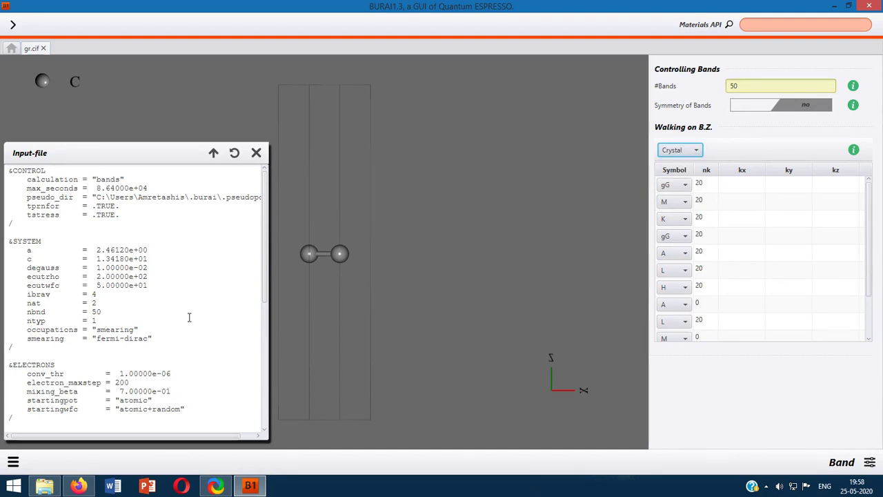
{"action": "scroll", "coordinate": [189, 317], "scroll_direction": "down", "scroll_amount": 9}
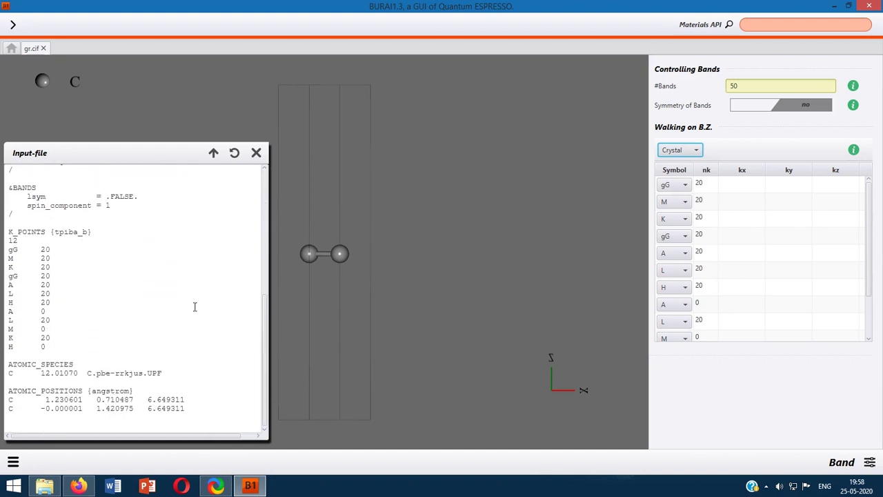
{"action": "left_click", "coordinate": [234, 153]}
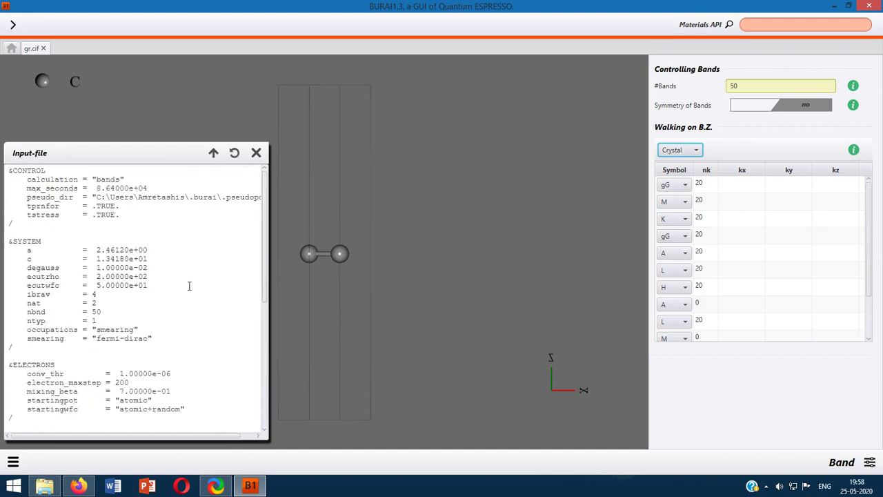
{"action": "scroll", "coordinate": [189, 286], "scroll_direction": "down", "scroll_amount": 9}
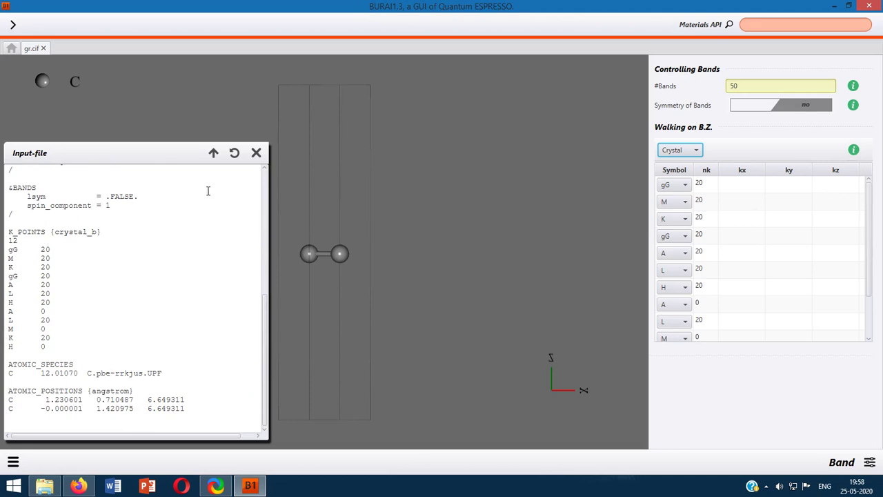
{"action": "left_click", "coordinate": [234, 154]}
{"action": "scroll", "coordinate": [223, 248], "scroll_direction": "down", "scroll_amount": 10}
Delete the first four k-path points after the second gG: A, L, H and A
{"action": "scroll", "coordinate": [755, 270], "scroll_direction": "down", "scroll_amount": 2}
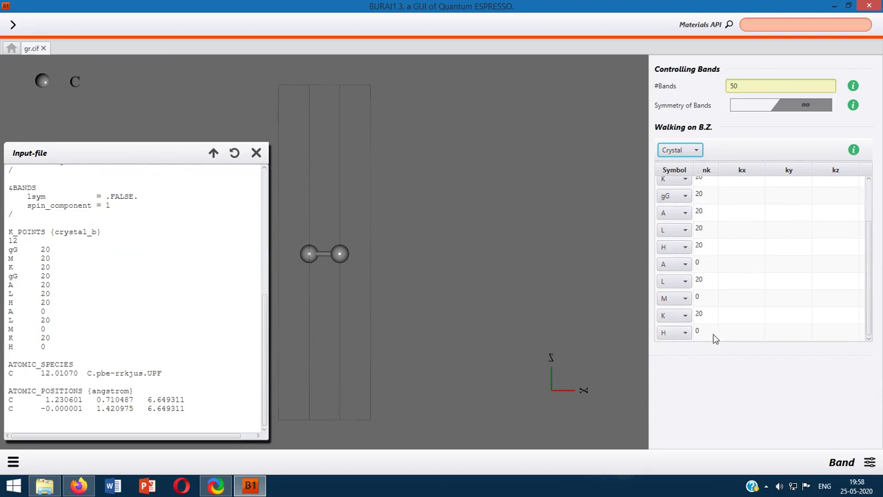
{"action": "scroll", "coordinate": [590, 295], "scroll_direction": "down", "scroll_amount": 1}
{"action": "scroll", "coordinate": [718, 292], "scroll_direction": "up", "scroll_amount": 2}
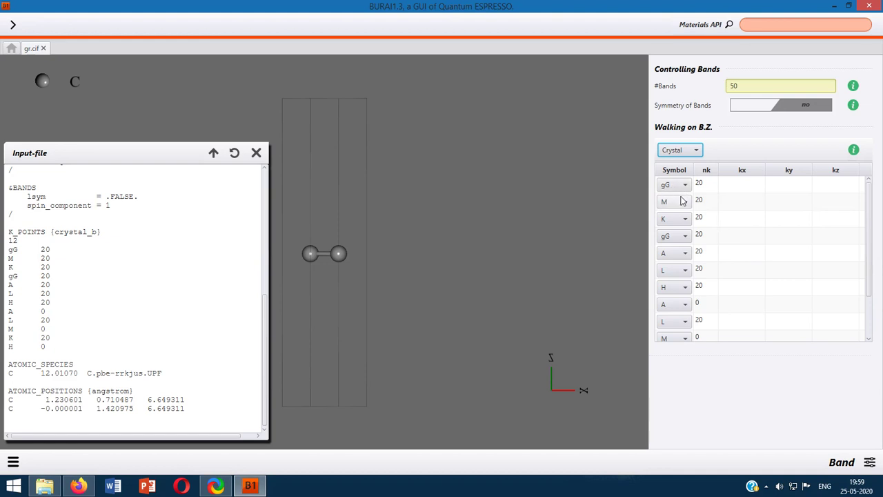
{"action": "right_click", "coordinate": [735, 253]}
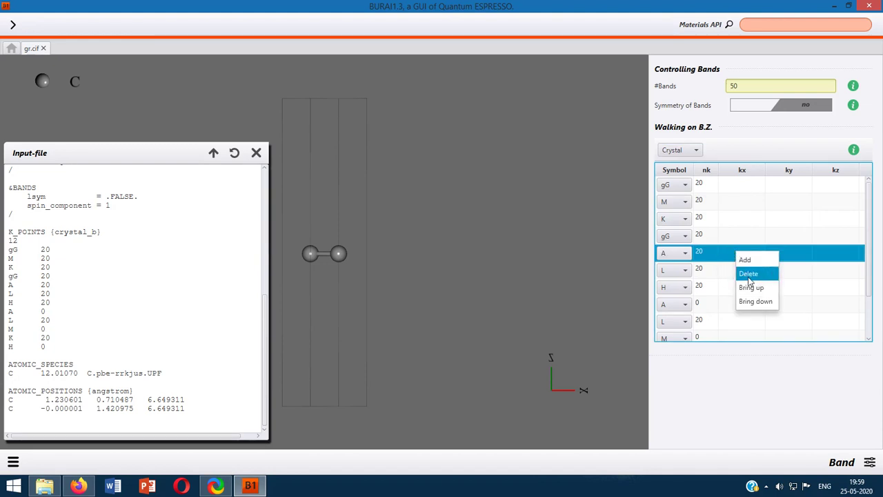
{"action": "left_click", "coordinate": [748, 278]}
{"action": "right_click", "coordinate": [718, 254]}
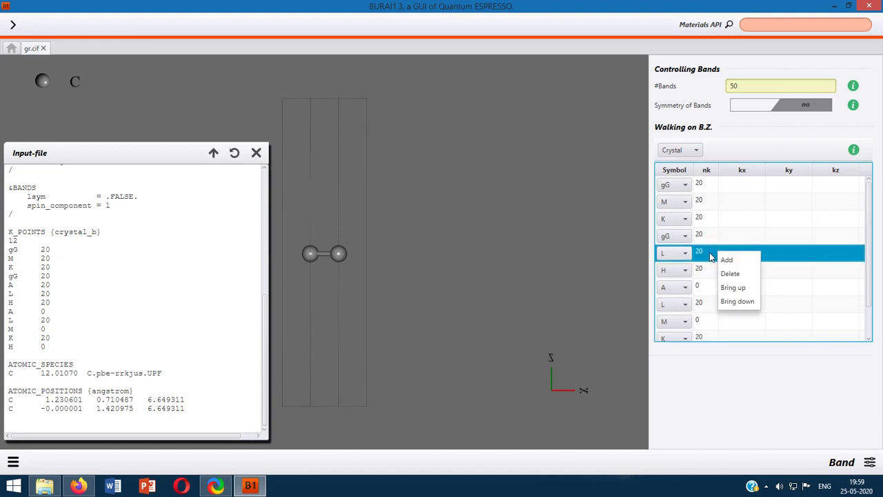
{"action": "left_click", "coordinate": [735, 274]}
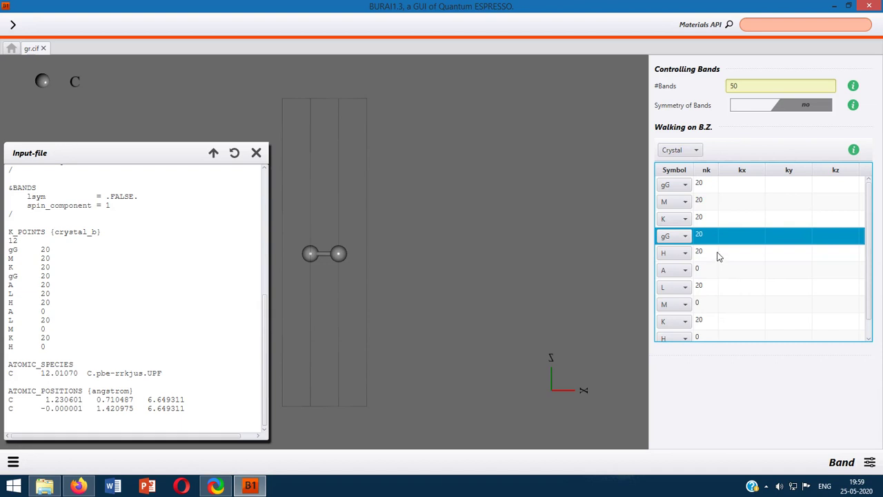
{"action": "left_click", "coordinate": [718, 255]}
{"action": "right_click", "coordinate": [718, 255]}
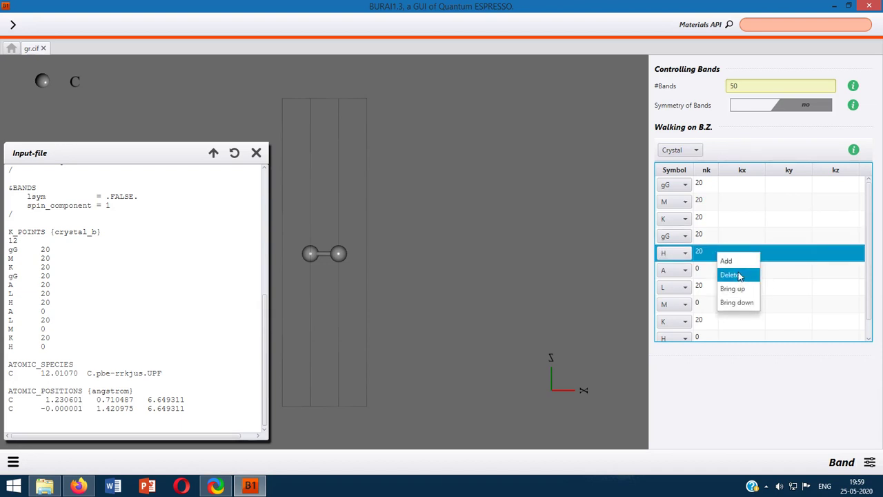
{"action": "left_click", "coordinate": [739, 275]}
{"action": "left_click", "coordinate": [706, 252]}
{"action": "right_click", "coordinate": [706, 253]}
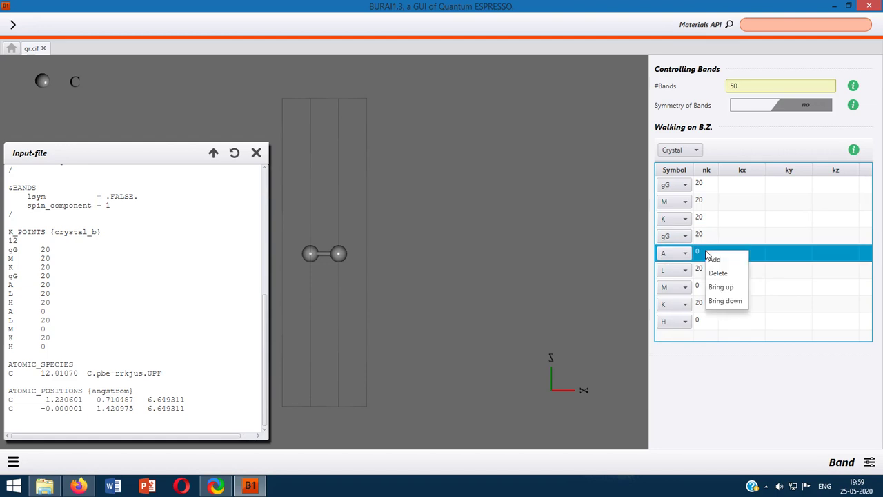
{"action": "left_click", "coordinate": [719, 285]}
Delete the remaining L, M, K and H points so the k-path runs gG, M, K, gG
{"action": "left_click", "coordinate": [713, 254]}
{"action": "right_click", "coordinate": [714, 254]}
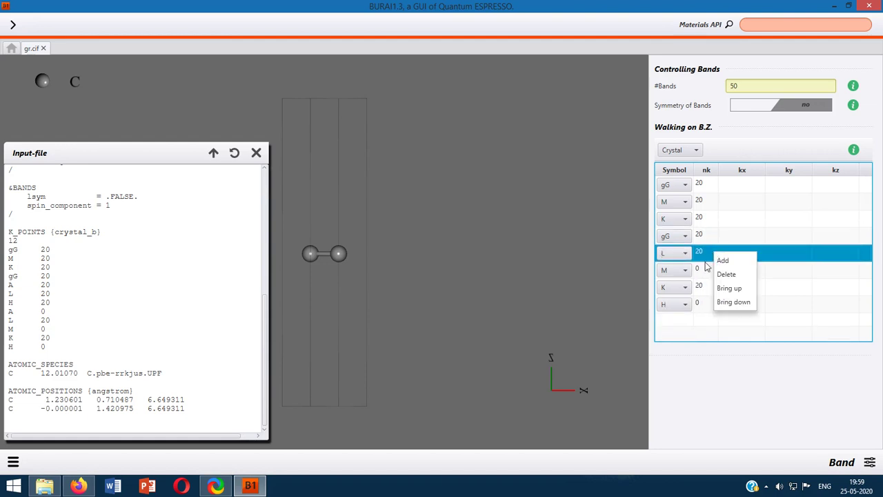
{"action": "left_click", "coordinate": [725, 275]}
{"action": "left_click", "coordinate": [713, 254]}
{"action": "right_click", "coordinate": [712, 254]}
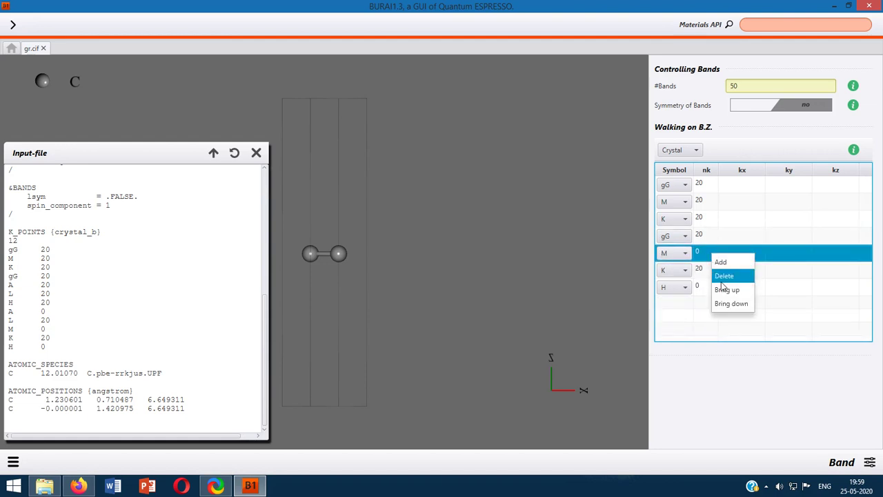
{"action": "left_click", "coordinate": [722, 280]}
{"action": "left_click", "coordinate": [711, 255]}
{"action": "right_click", "coordinate": [711, 254]}
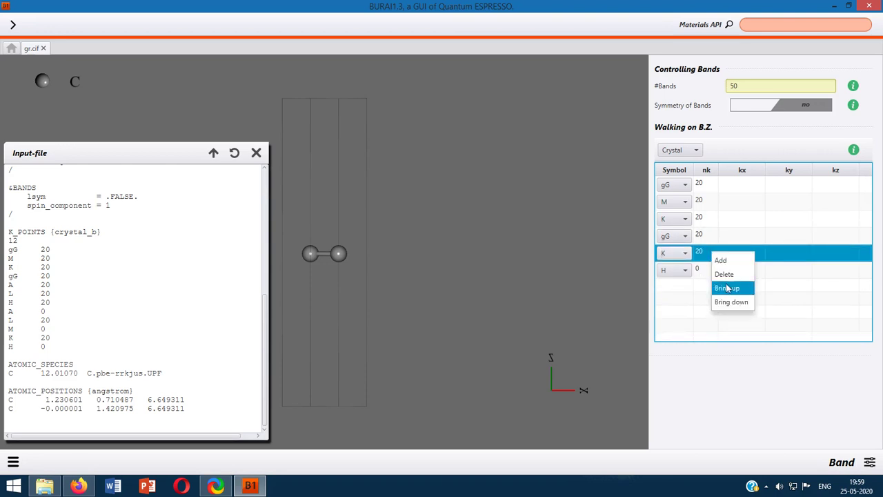
{"action": "left_click", "coordinate": [728, 288]}
{"action": "left_click", "coordinate": [710, 251]}
{"action": "right_click", "coordinate": [709, 251]}
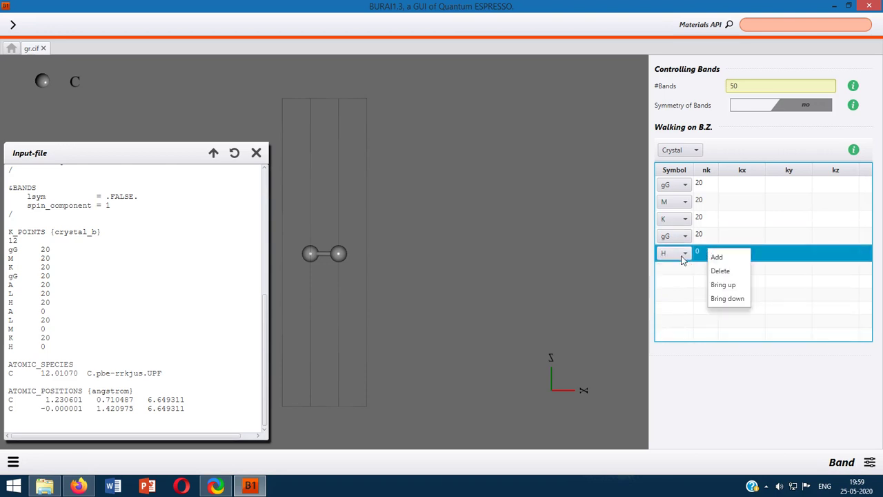
{"action": "left_click", "coordinate": [721, 272]}
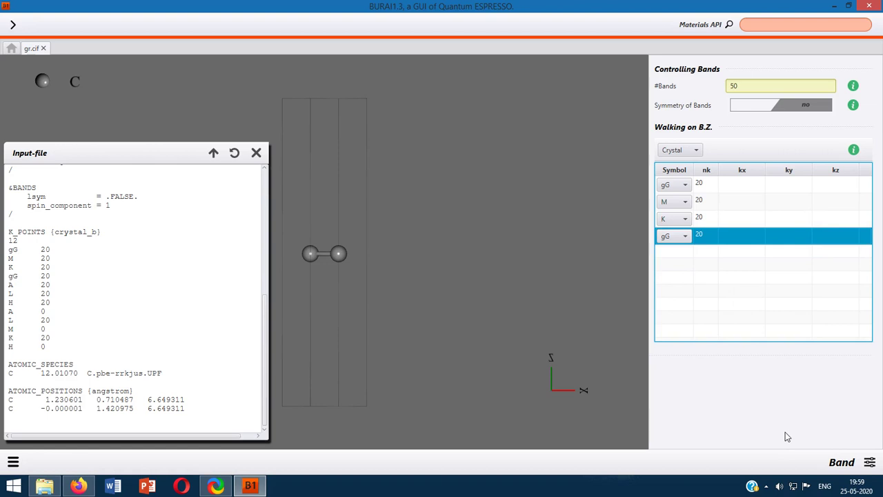
Reopen the band input file, check the shortened k-path in its K_POINTS section, and close it
{"action": "left_click", "coordinate": [256, 152]}
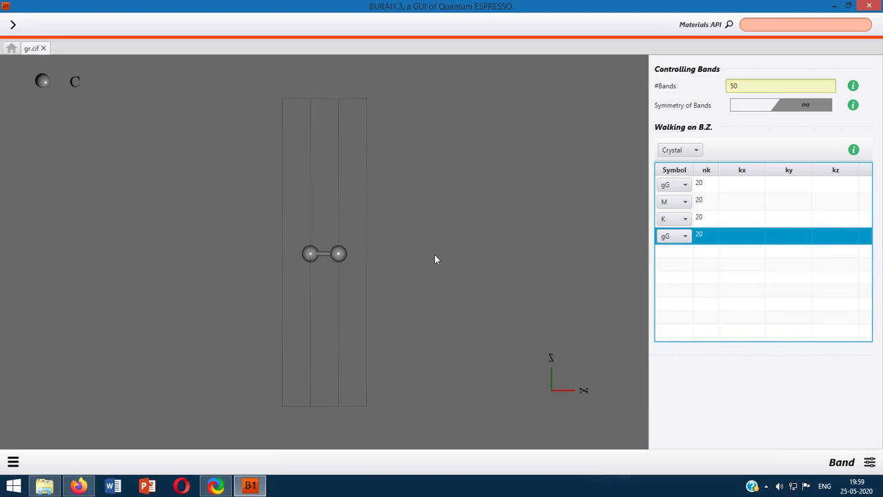
{"action": "left_click", "coordinate": [12, 461]}
{"action": "left_click", "coordinate": [56, 403]}
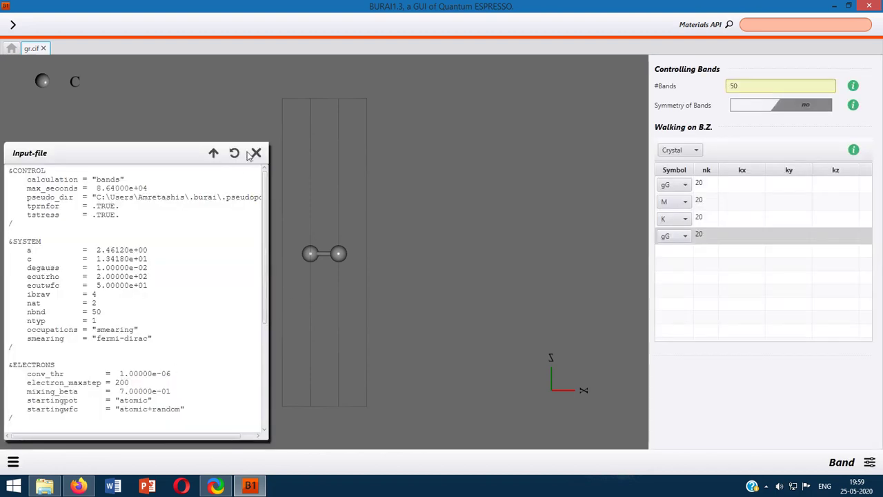
{"action": "scroll", "coordinate": [214, 248], "scroll_direction": "down", "scroll_amount": 7}
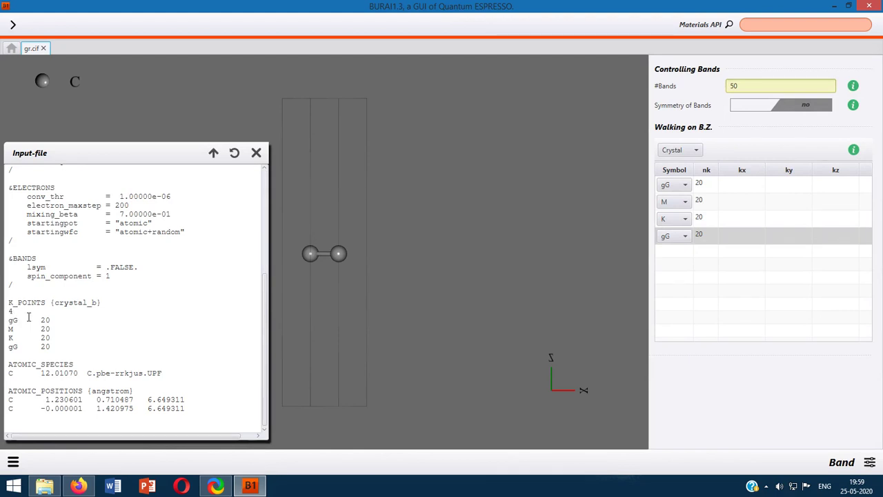
{"action": "left_click", "coordinate": [256, 152]}
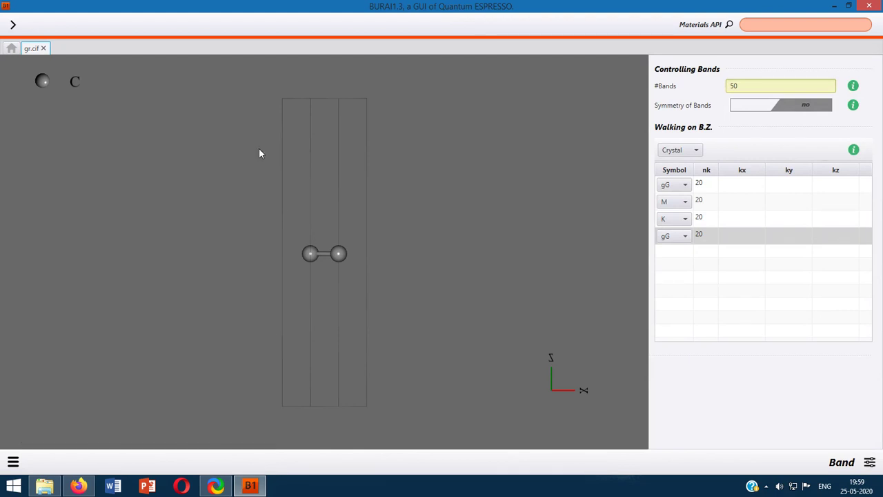
Switch to the DOS calculation settings and set the third k-point value to 1 for an 11 × 11 × 1 grid
{"action": "left_click", "coordinate": [872, 466]}
{"action": "left_click", "coordinate": [871, 463]}
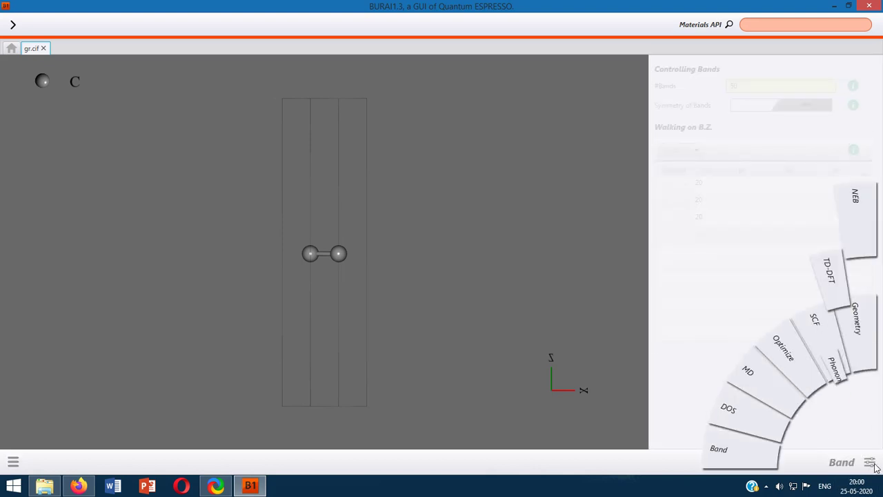
{"action": "left_click", "coordinate": [750, 419]}
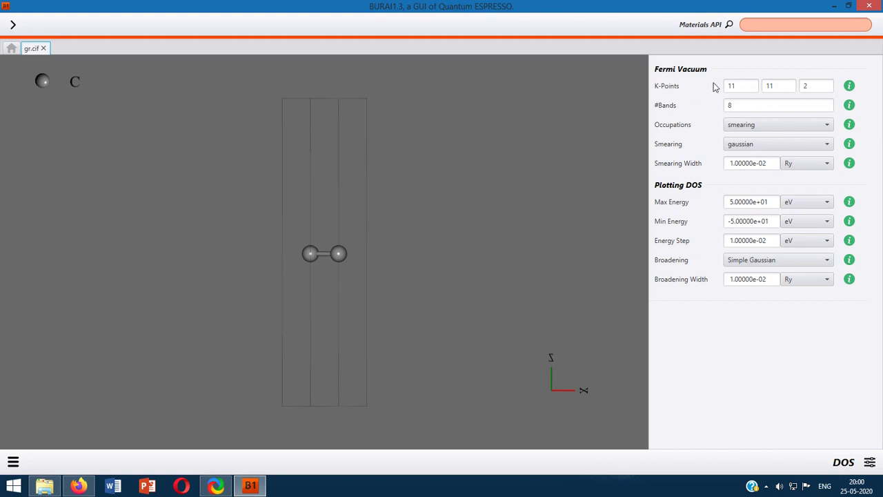
{"action": "double_click", "coordinate": [815, 85]}
{"action": "type", "text": "1"}
Set the number of DOS bands to 50 and the smearing type to fermi-dirac
{"action": "left_click", "coordinate": [778, 104]}
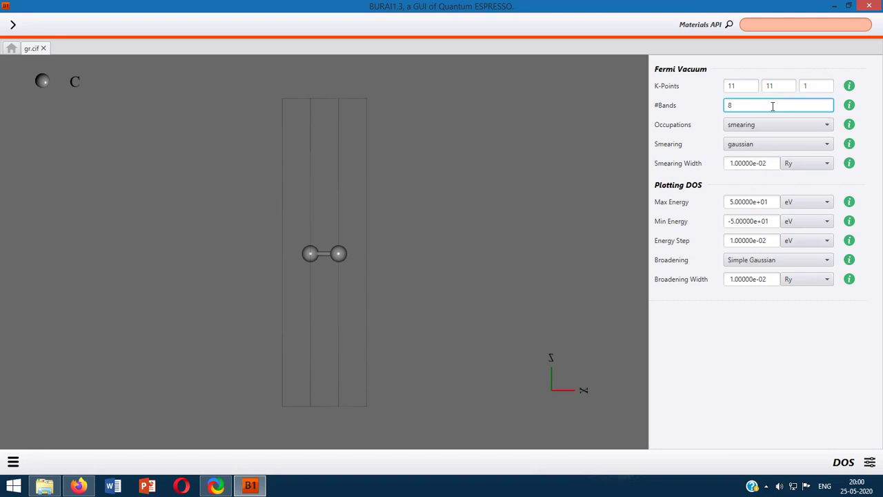
{"action": "double_click", "coordinate": [730, 104]}
{"action": "type", "text": "50"}
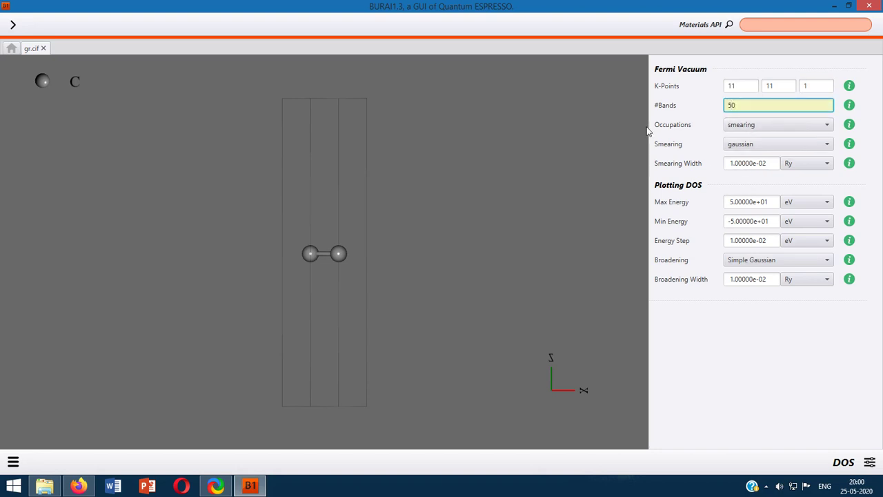
{"action": "left_click", "coordinate": [685, 112]}
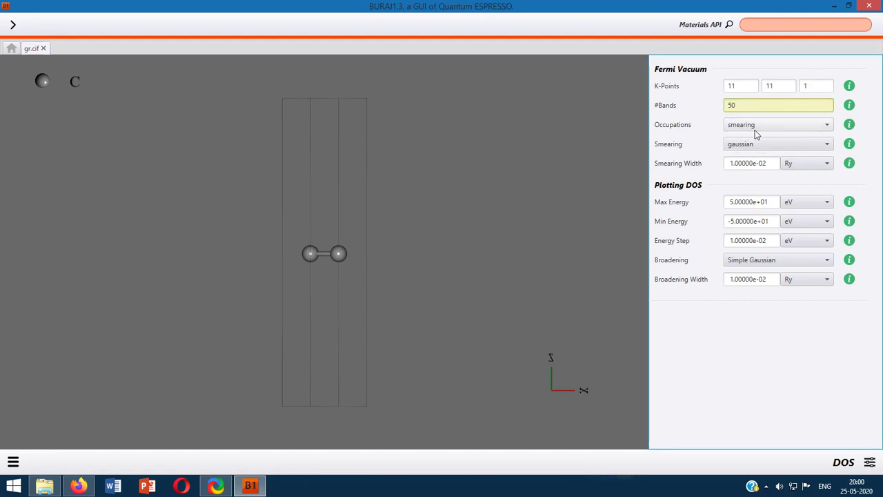
{"action": "left_click", "coordinate": [807, 143]}
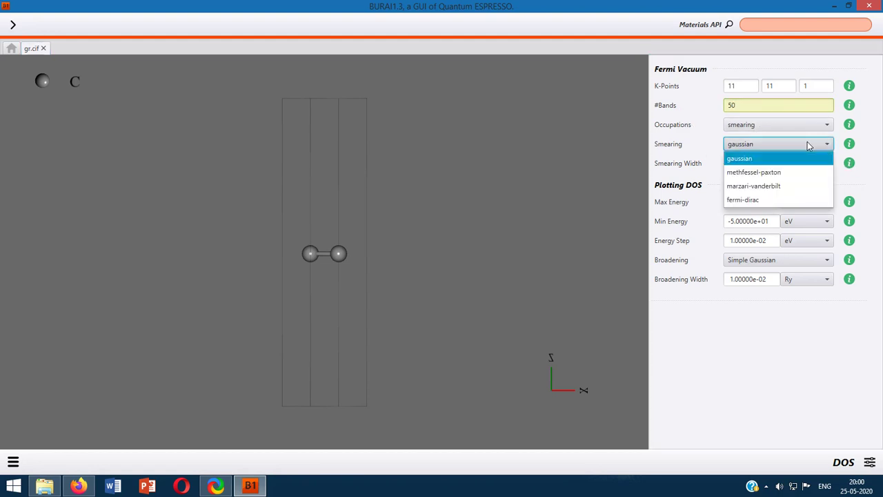
{"action": "left_click", "coordinate": [792, 200]}
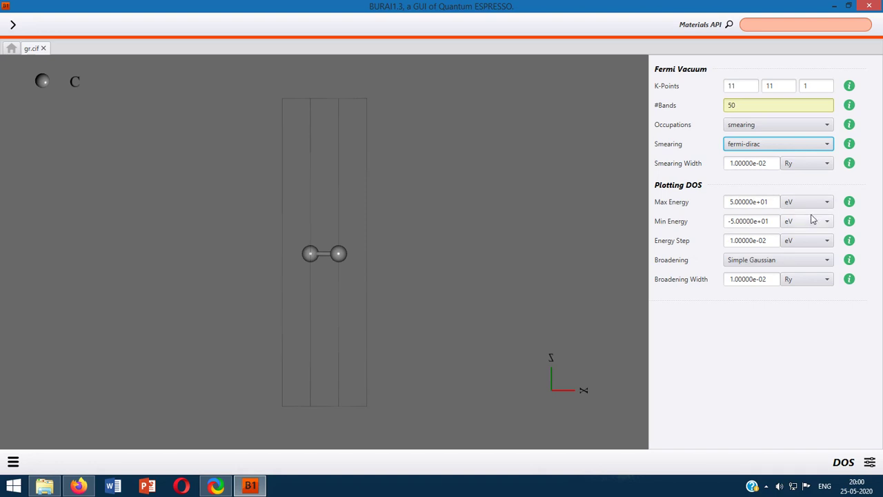
Set the DOS plotting energy range to a maximum of 10 eV and a minimum of -10 eV
{"action": "left_click_drag", "start_coordinate": [770, 202], "coordinate": [685, 202]}
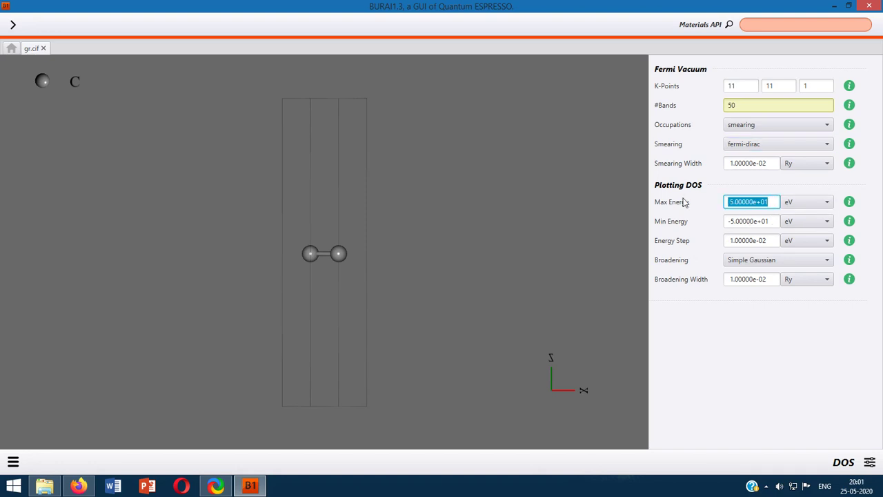
{"action": "type", "text": "-"}
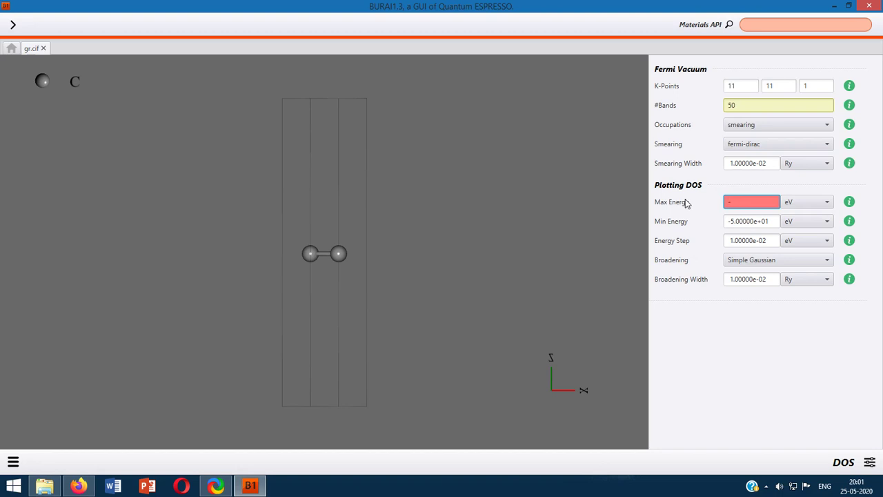
{"action": "key", "text": "BackSpace"}
{"action": "type", "text": "10"}
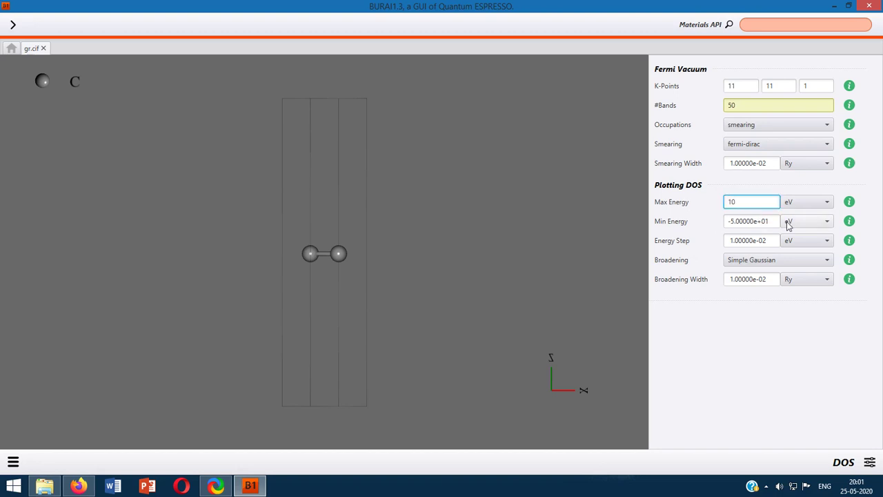
{"action": "left_click_drag", "start_coordinate": [773, 221], "coordinate": [700, 217]}
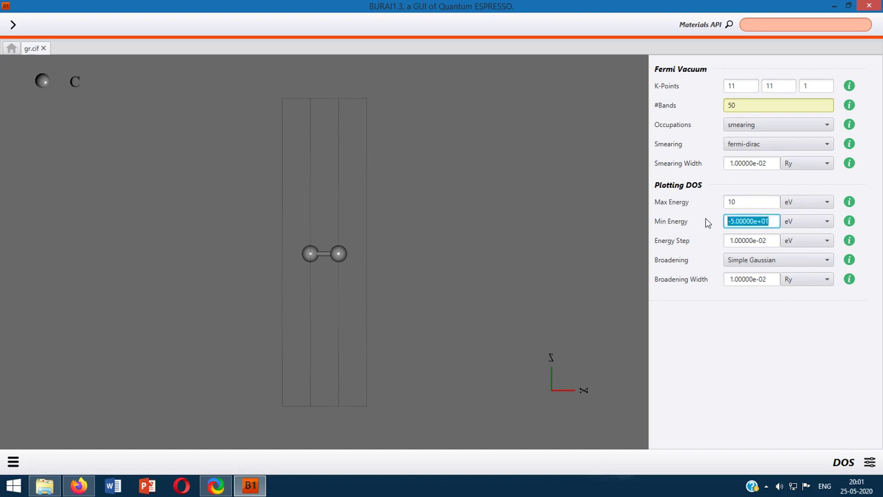
{"action": "type", "text": "-10"}
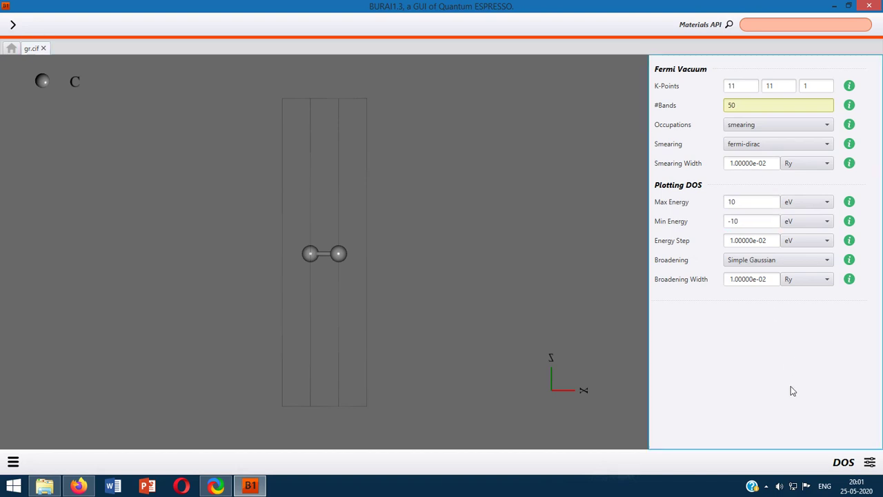
{"action": "left_click", "coordinate": [806, 205]}
{"action": "left_click", "coordinate": [833, 369]}
Open the DOS input file, check its DOS, PROJWFC and K_POINTS sections, and close it
{"action": "left_click", "coordinate": [13, 462]}
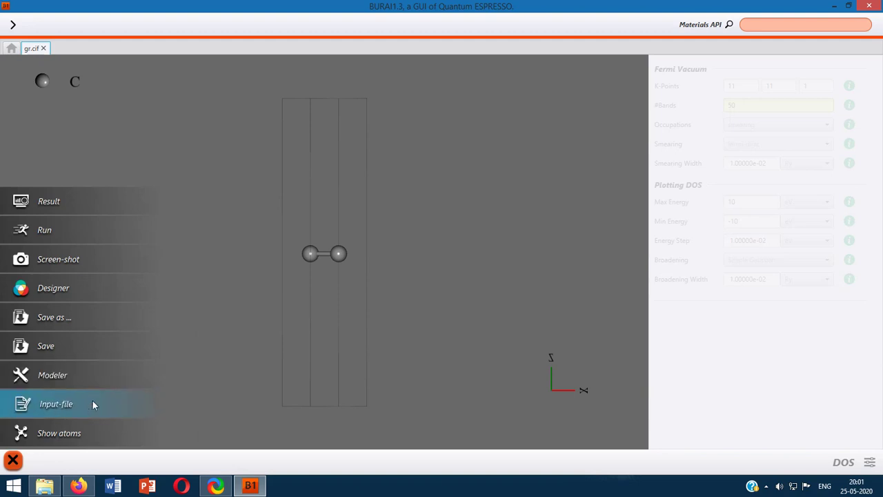
{"action": "left_click", "coordinate": [91, 404]}
{"action": "scroll", "coordinate": [211, 332], "scroll_direction": "down", "scroll_amount": 7}
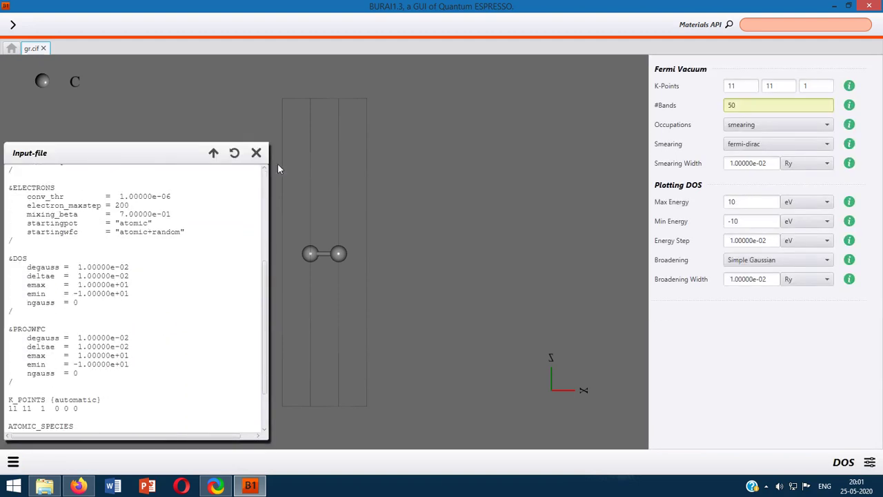
{"action": "left_click", "coordinate": [255, 153]}
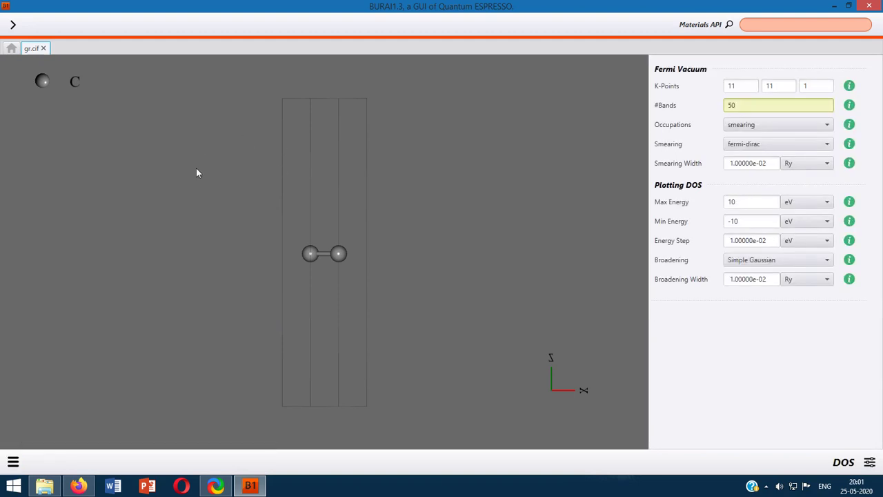
Start setting up a job run and save the project as graph1 in the .burai folder
{"action": "left_click", "coordinate": [9, 463]}
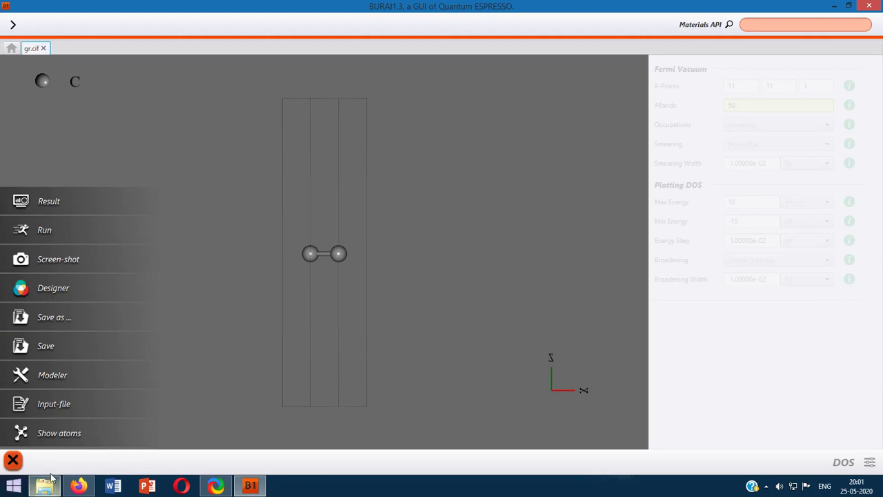
{"action": "left_click", "coordinate": [93, 231]}
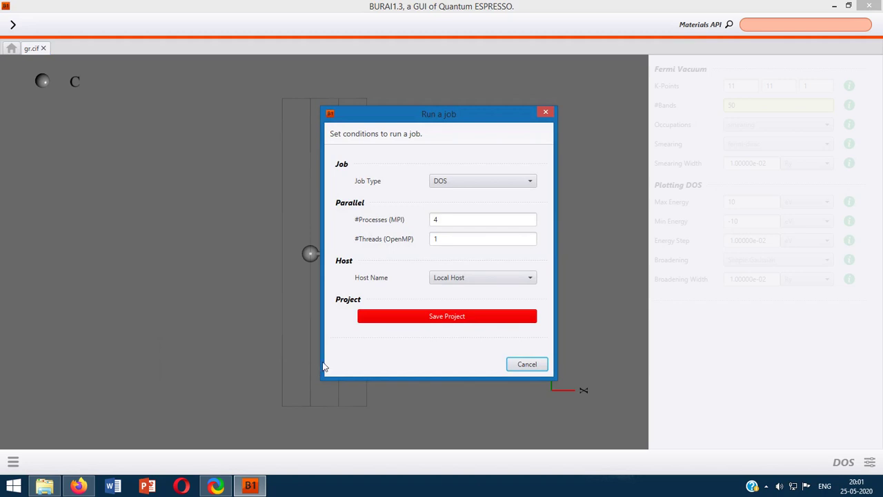
{"action": "left_click", "coordinate": [499, 319]}
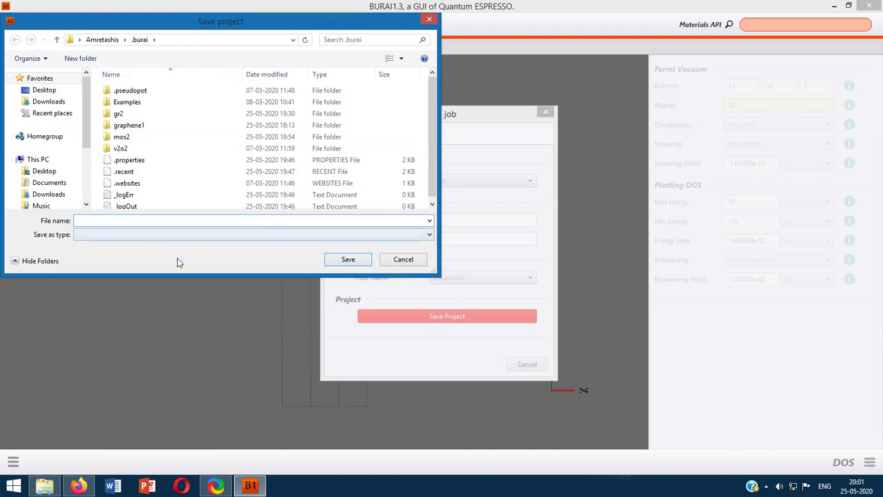
{"action": "type", "text": "grap"}
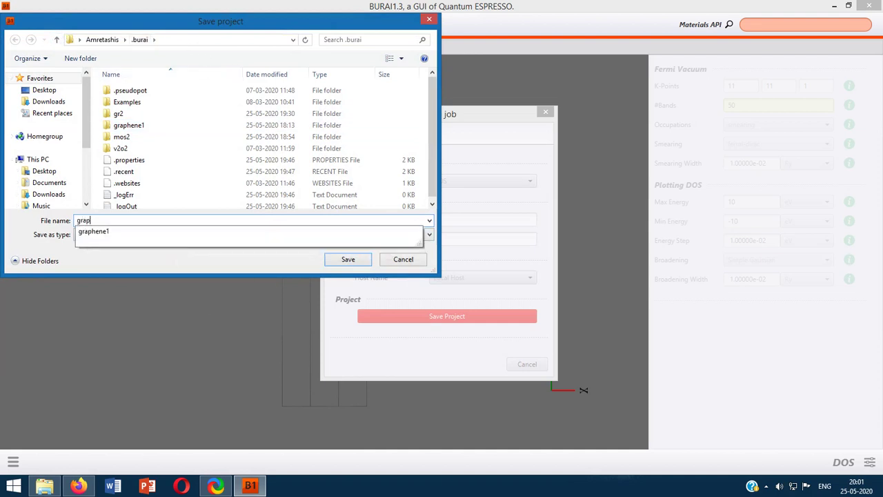
{"action": "type", "text": "h1"}
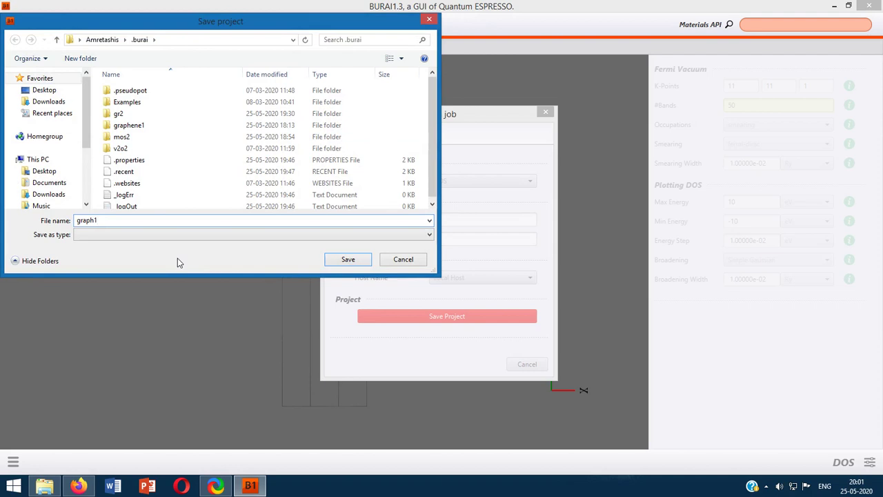
{"action": "left_click", "coordinate": [348, 260]}
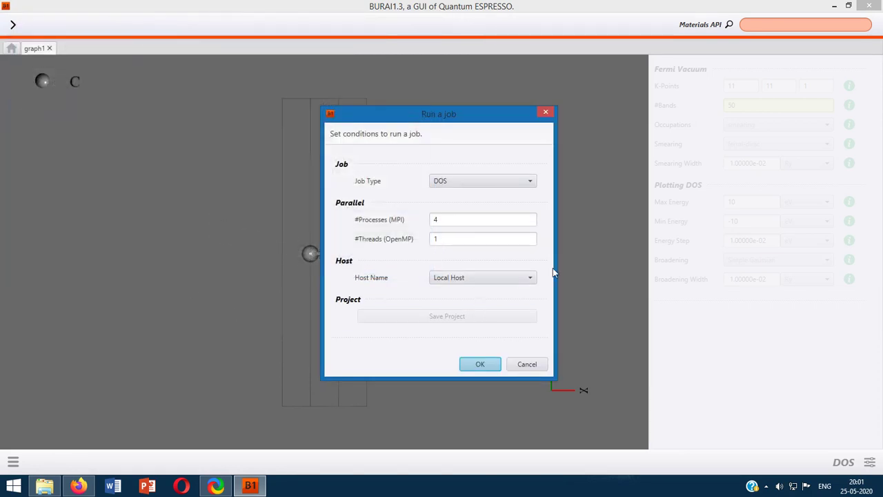
Switch to File Explorer, open the graph1 project folder and look over the generated scf, dos and band input files
{"action": "key", "text": "alt+Tab"}
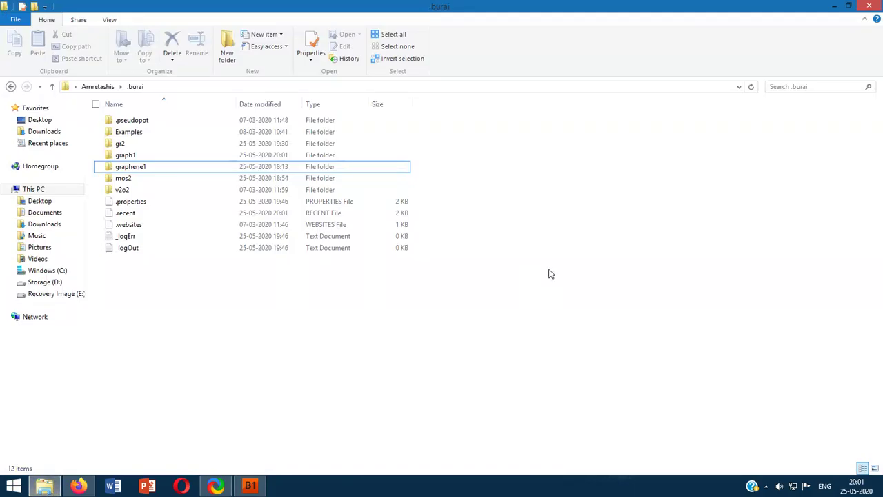
{"action": "double_click", "coordinate": [155, 157]}
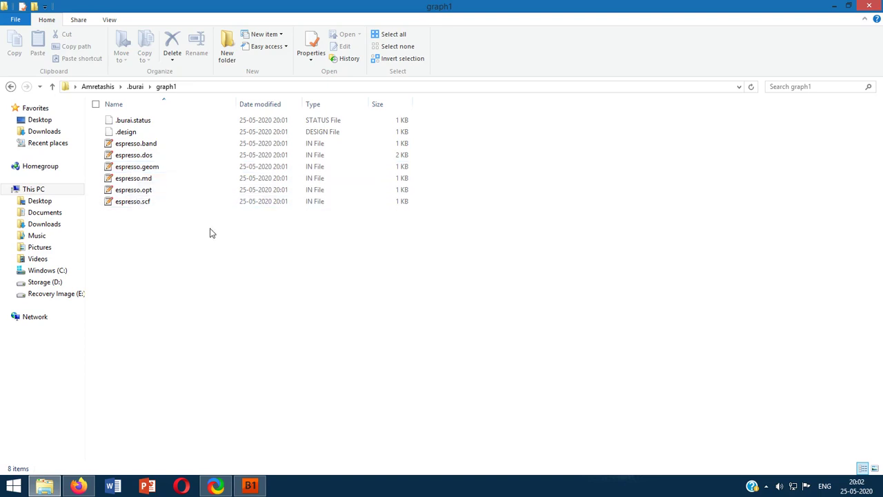
{"action": "left_click", "coordinate": [141, 205]}
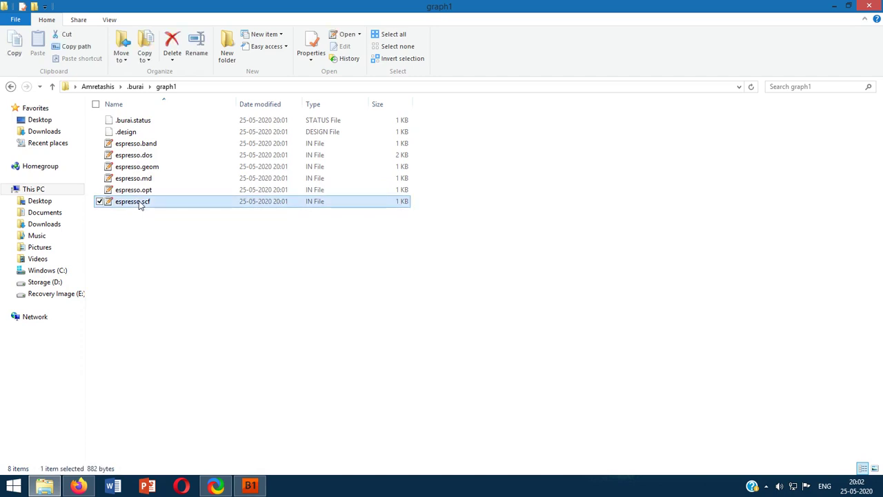
{"action": "left_click", "coordinate": [177, 157]}
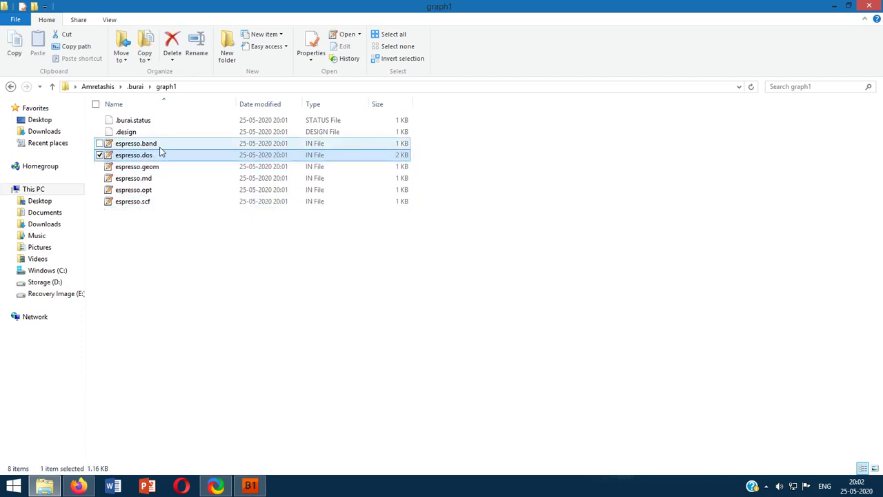
{"action": "left_click", "coordinate": [160, 145]}
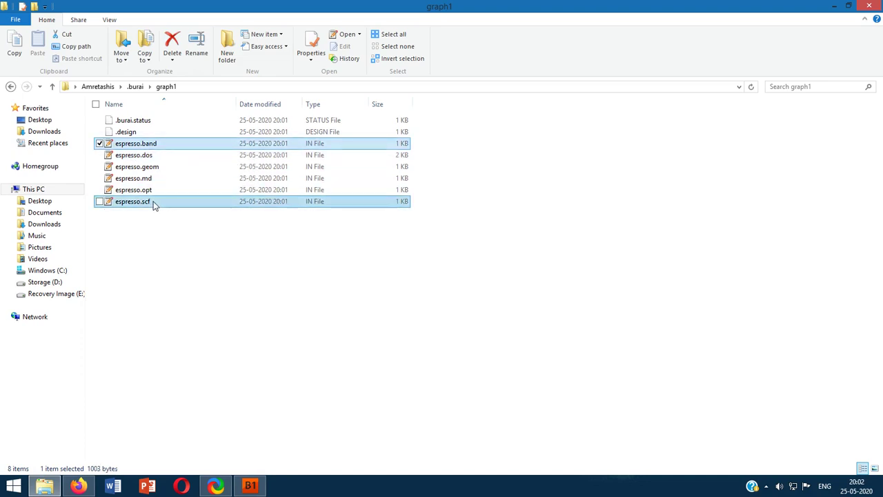
Open espresso.scf in the text editor, review its settings including the pseudopotential directory, and minimize the editor
{"action": "left_click", "coordinate": [154, 201]}
{"action": "key", "text": "Return"}
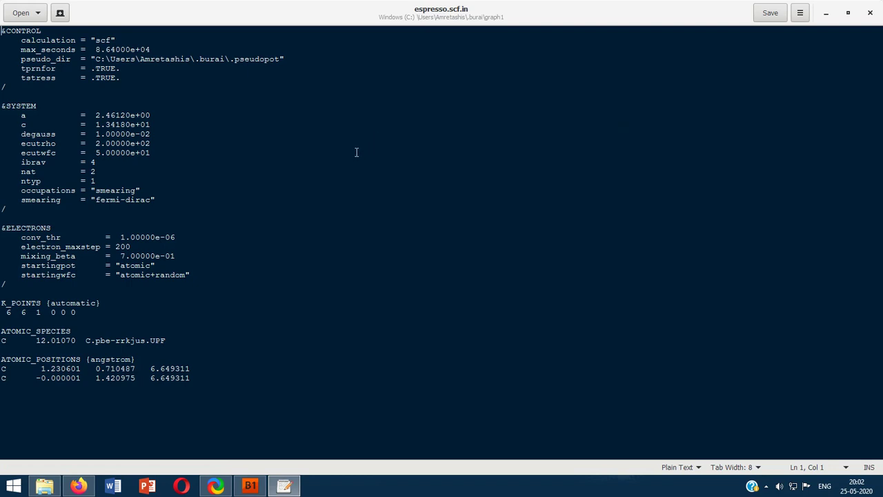
{"action": "left_click", "coordinate": [828, 13]}
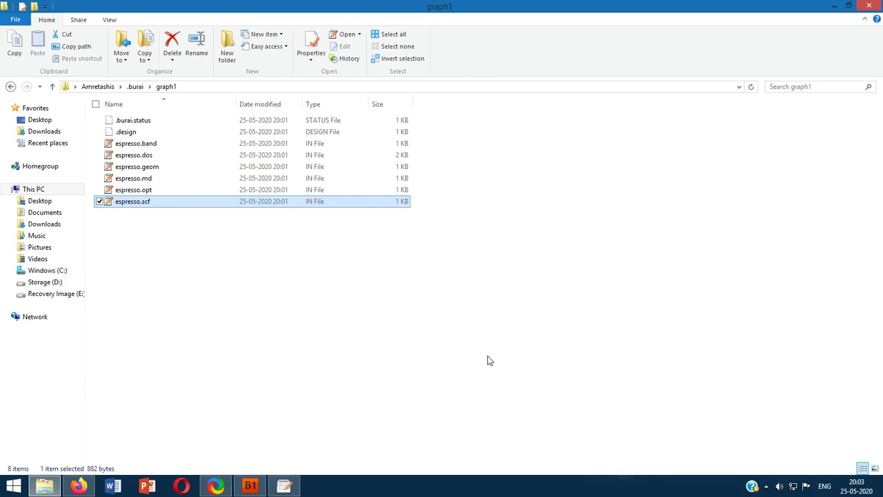
{"action": "left_click", "coordinate": [284, 486]}
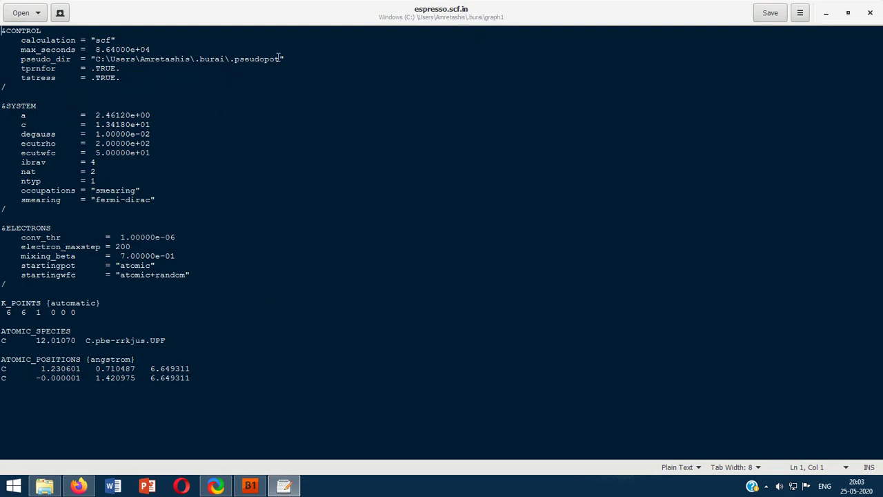
{"action": "left_click", "coordinate": [826, 13]}
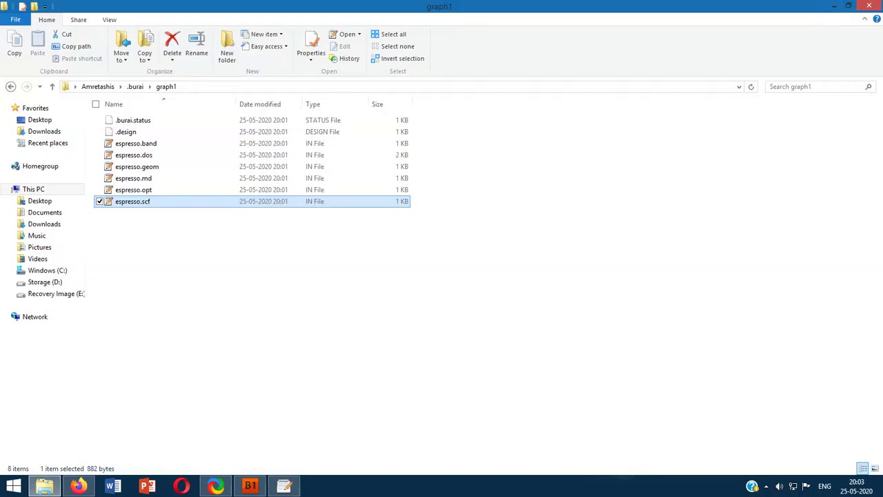
Switch back to BURAI, run graph1 on the local host with job type SCF, and return to the project view
{"action": "left_click", "coordinate": [249, 486]}
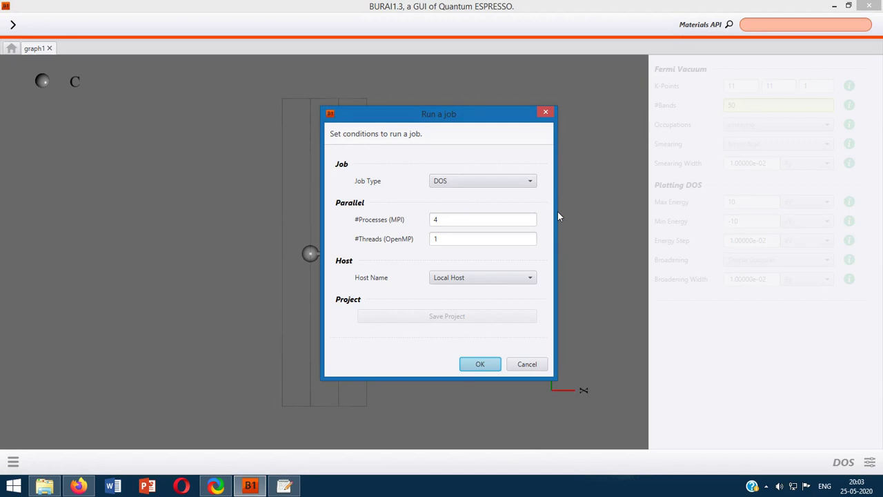
{"action": "left_click", "coordinate": [522, 185]}
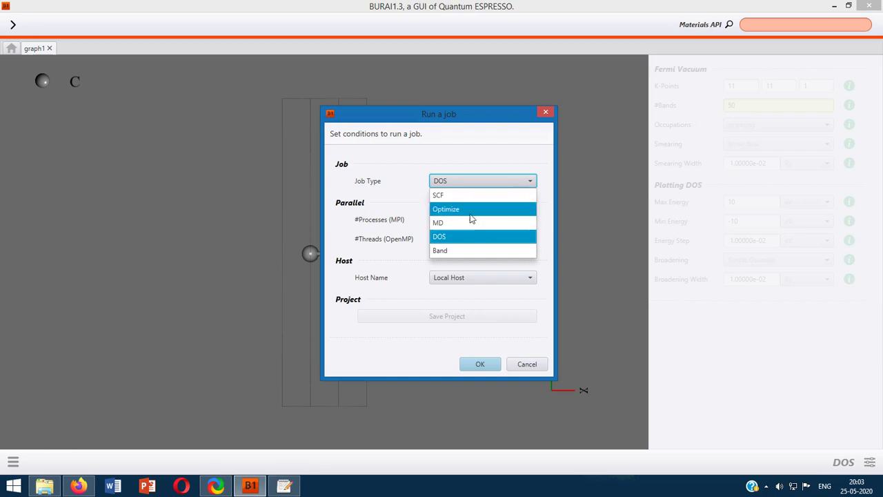
{"action": "left_click", "coordinate": [520, 159]}
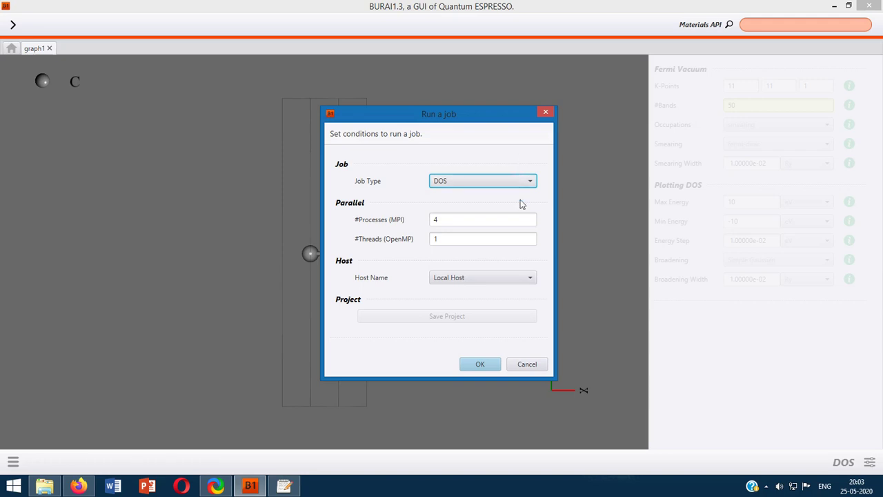
{"action": "left_click", "coordinate": [519, 183]}
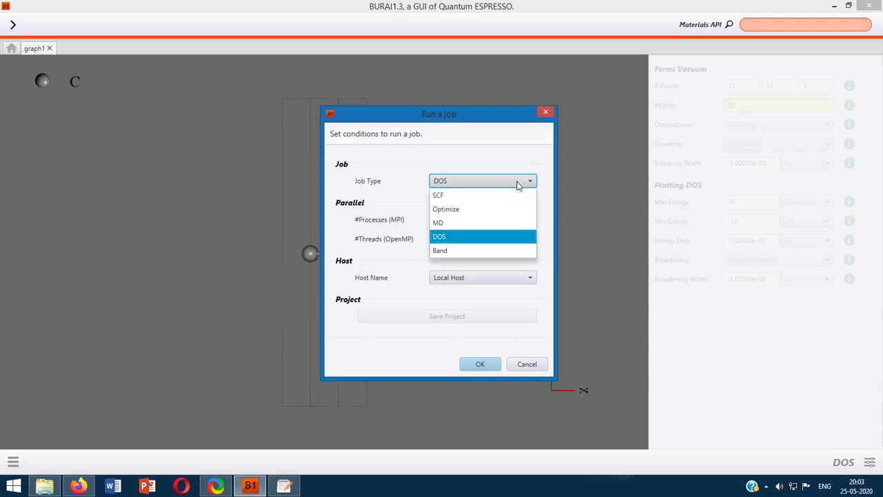
{"action": "left_click", "coordinate": [469, 196]}
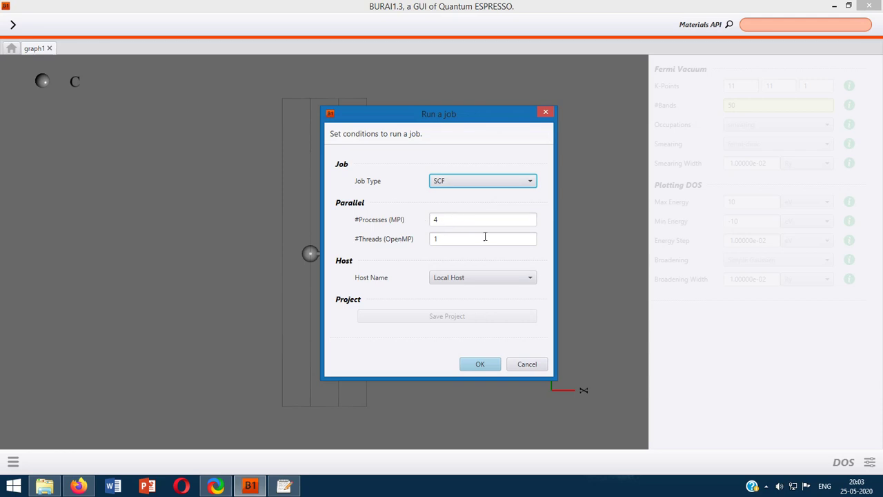
{"action": "left_click", "coordinate": [480, 365]}
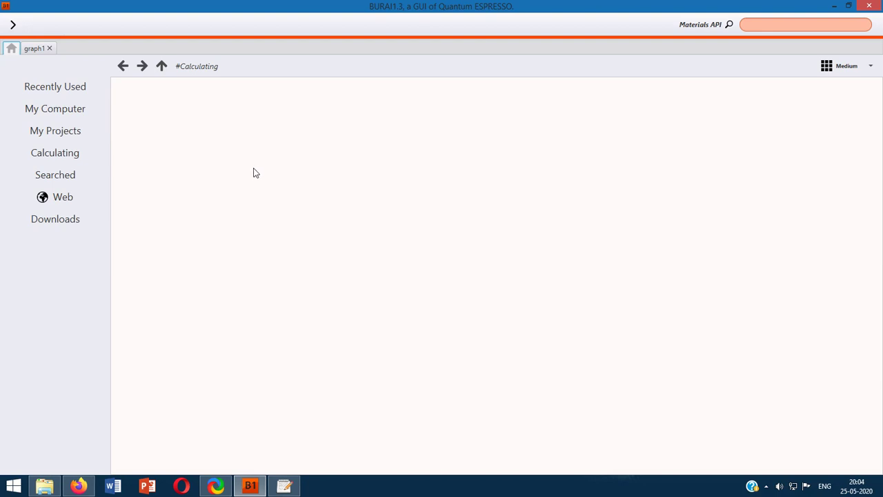
{"action": "left_click", "coordinate": [30, 50]}
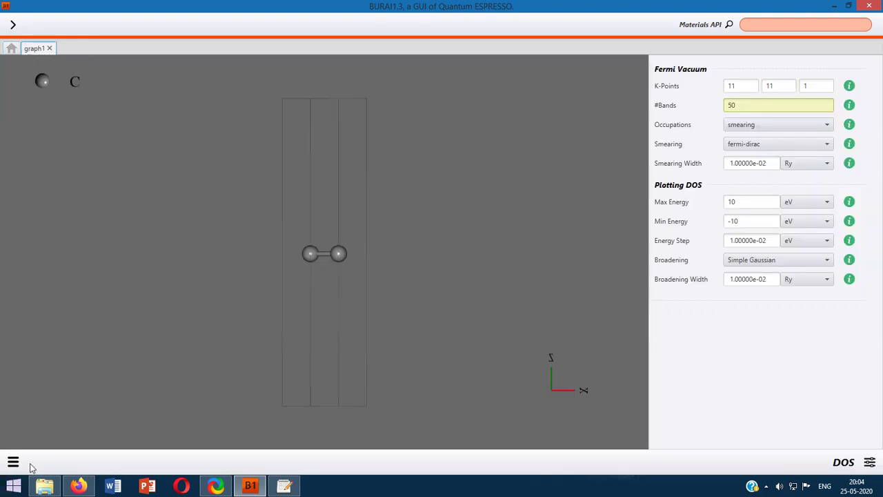